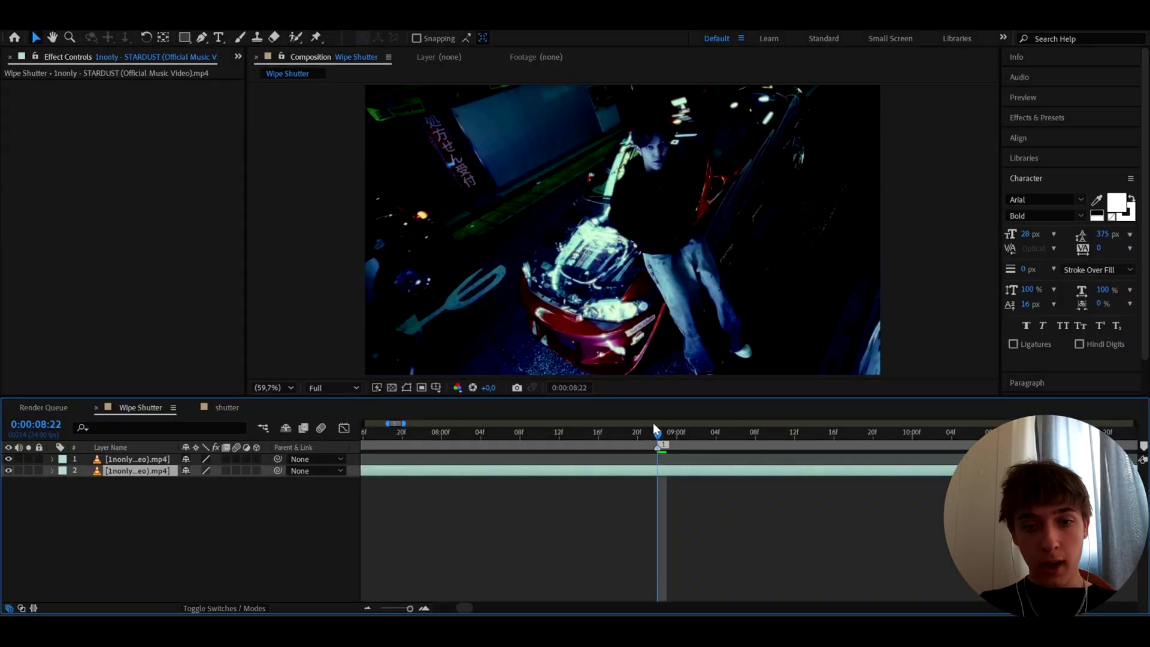
# Scrub the footage, then add an adjustment layer and apply S_Shake to it.
pyautogui.moveTo(655, 429); pyautogui.dragTo(462, 434)
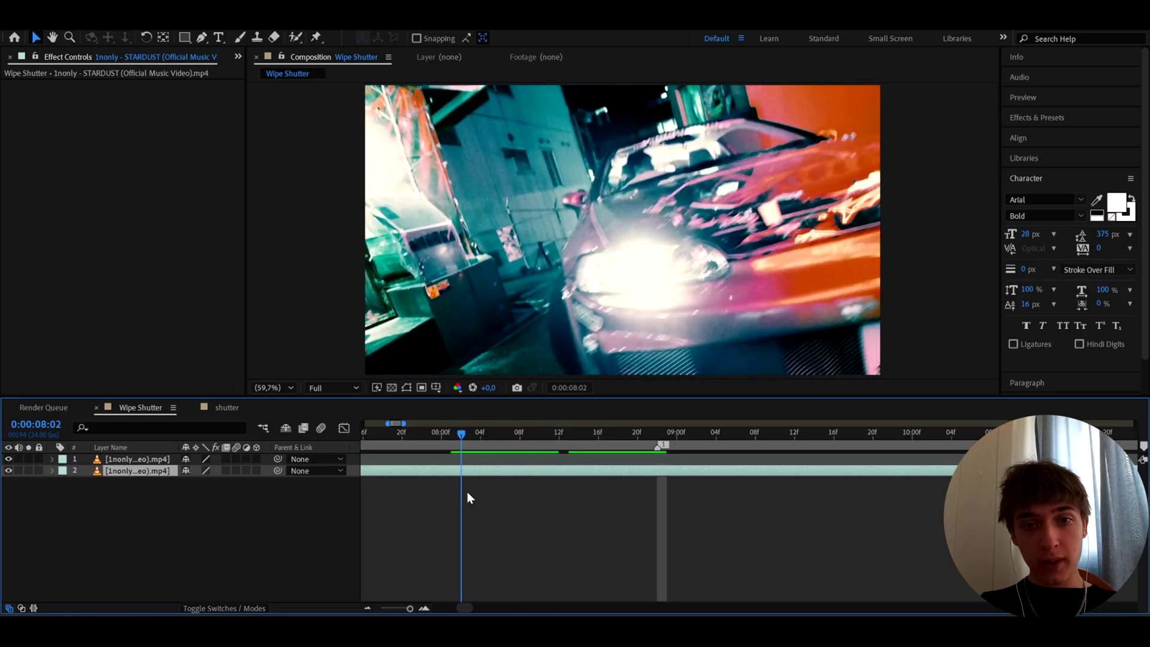
pyautogui.moveTo(469, 497); pyautogui.dragTo(658, 471)
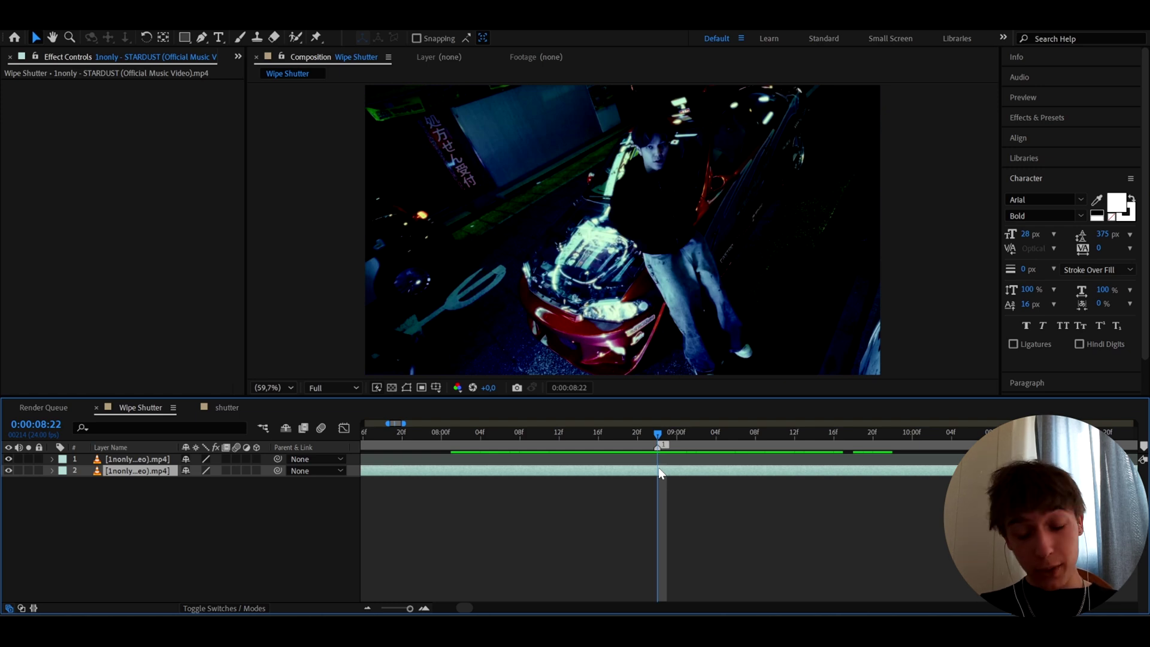
pyautogui.hotkey('ctrl', 'alt', 'y')
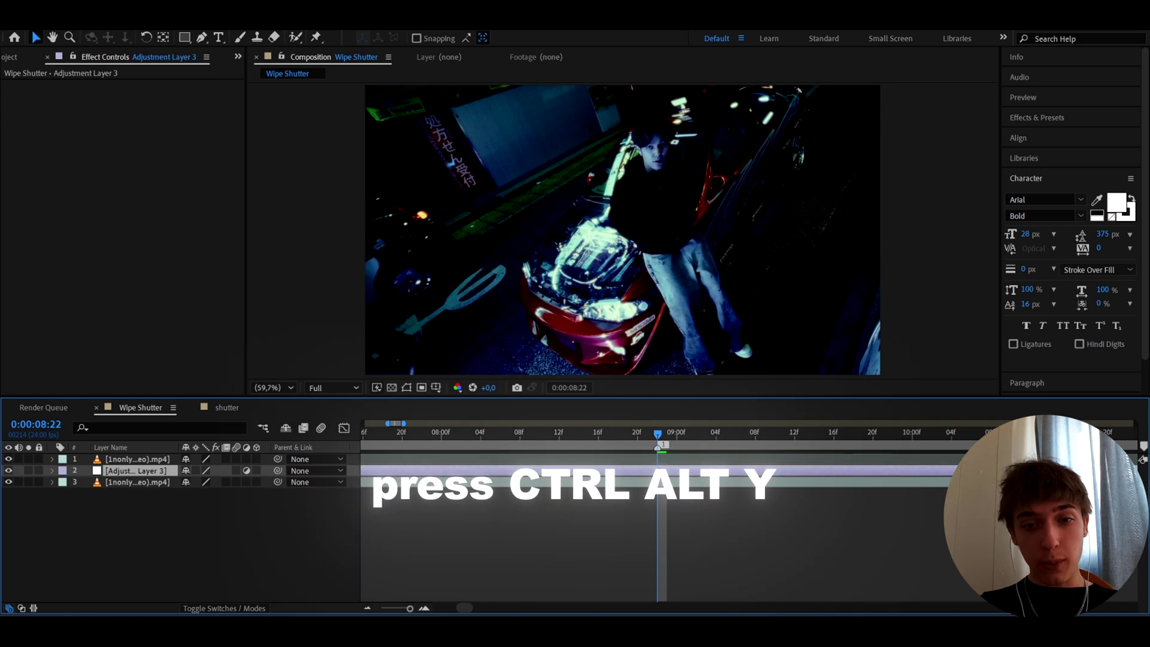
pyautogui.hotkey('ctrl', 'space')
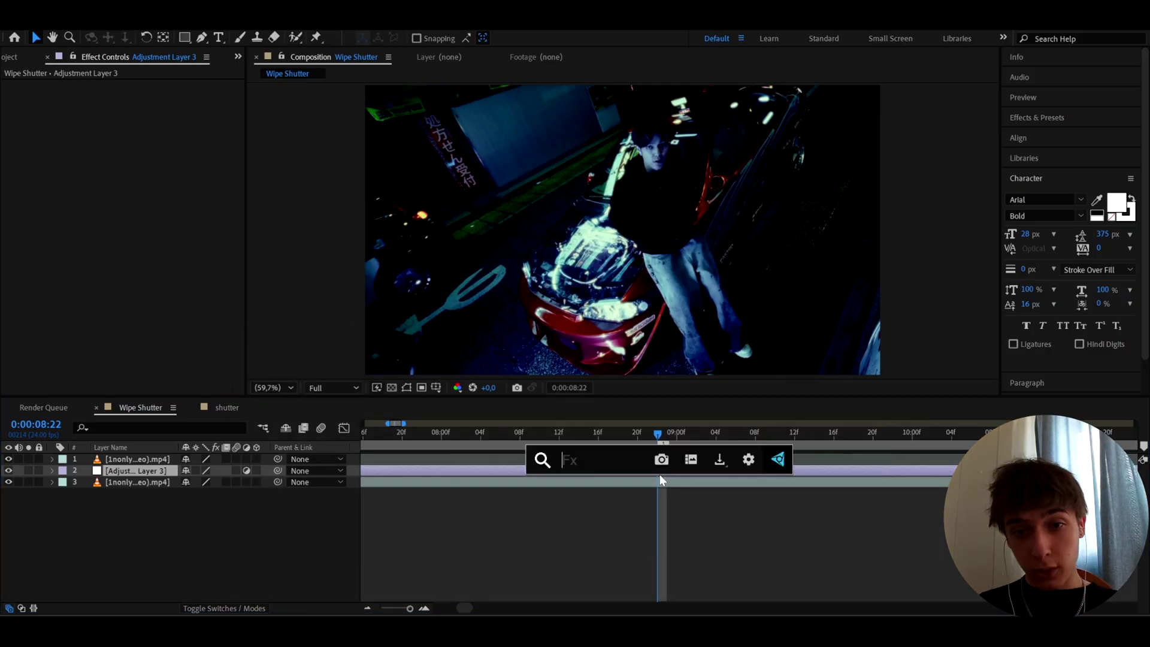
pyautogui.write('s_sha')
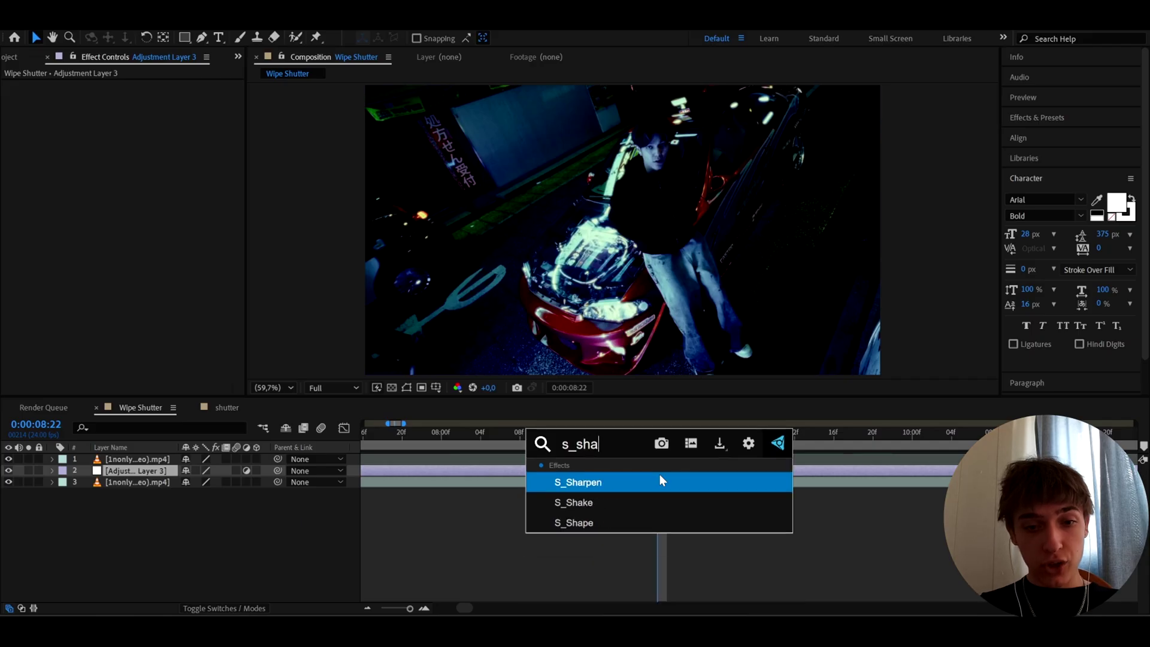
pyautogui.press('Return')
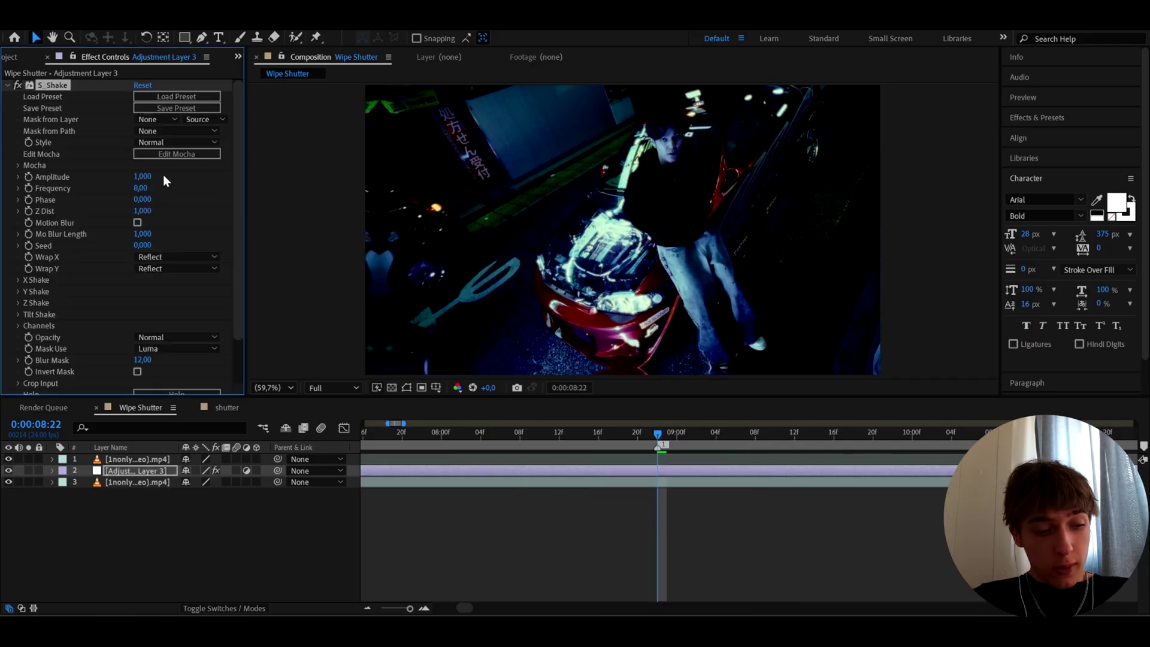
# Enable S_Shake motion blur, set Amplitude to 0,5 and save the project.
pyautogui.click(138, 222)
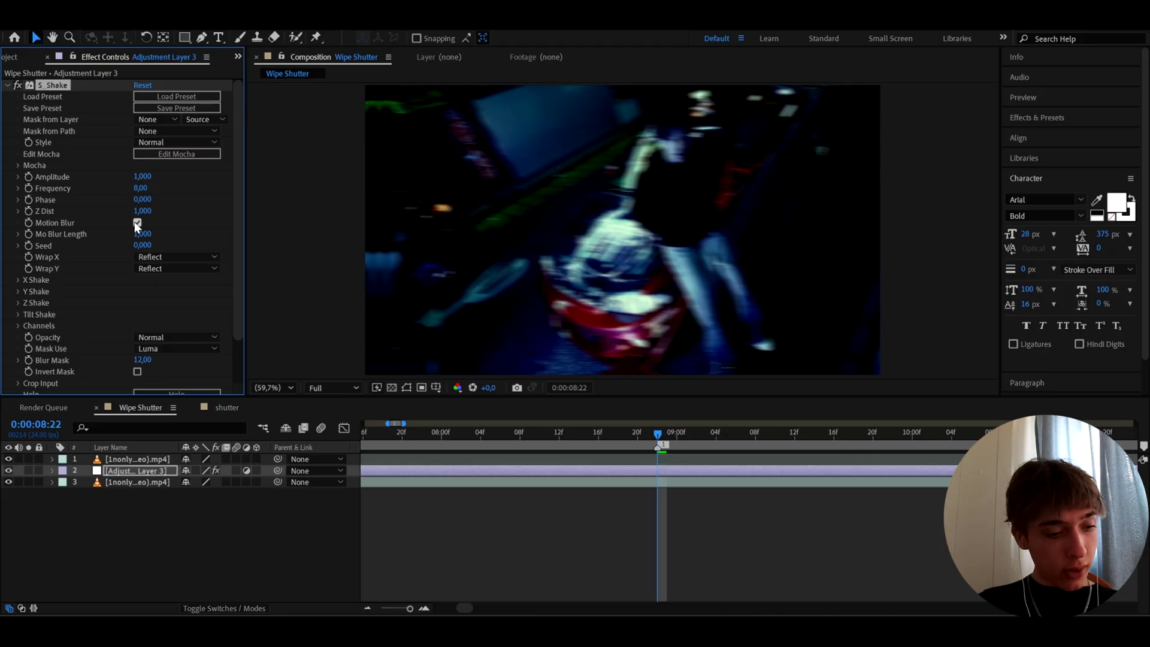
pyautogui.click(143, 177)
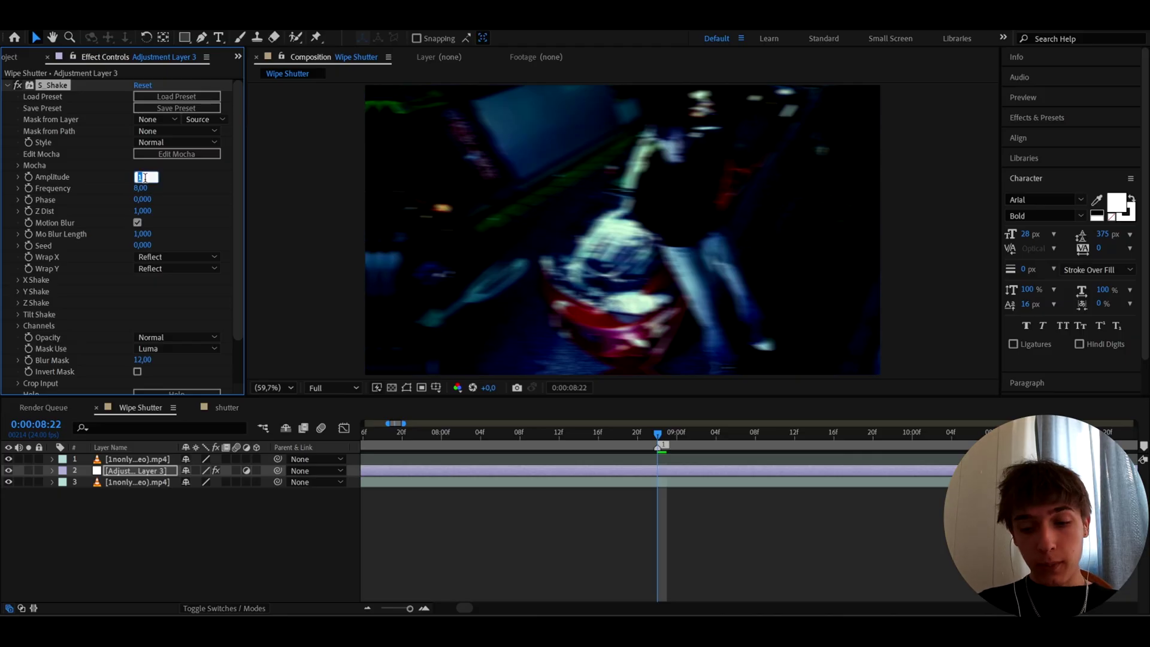
pyautogui.write('0,5')
pyautogui.press('Return')
pyautogui.hotkey('ctrl', 's')
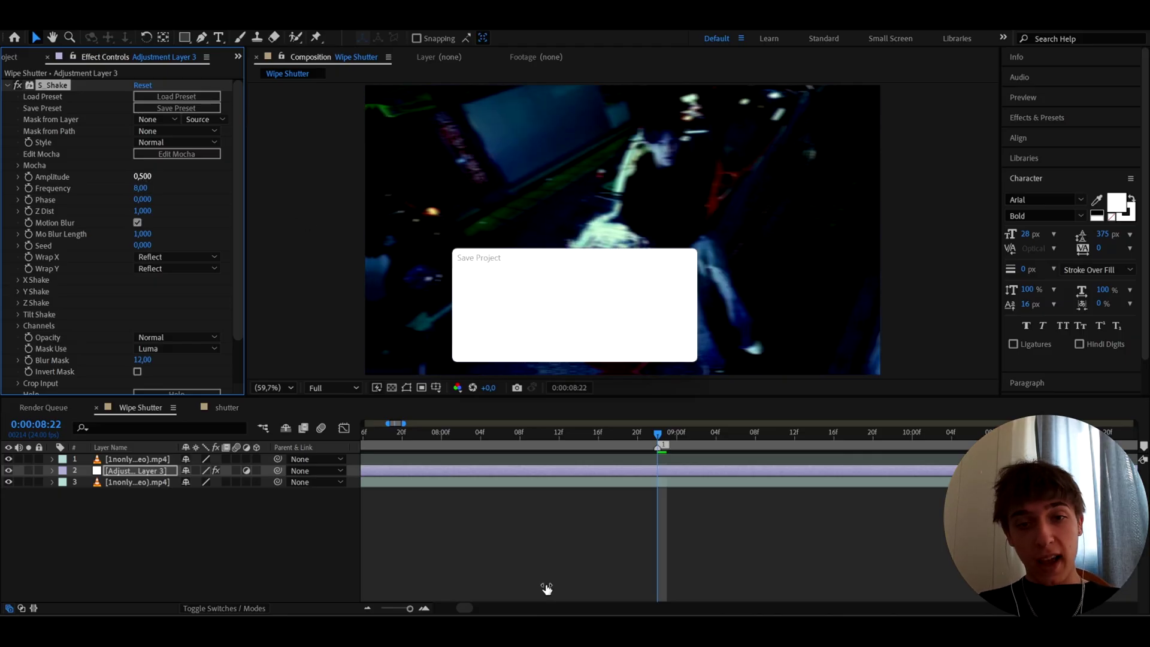
pyautogui.click(662, 474)
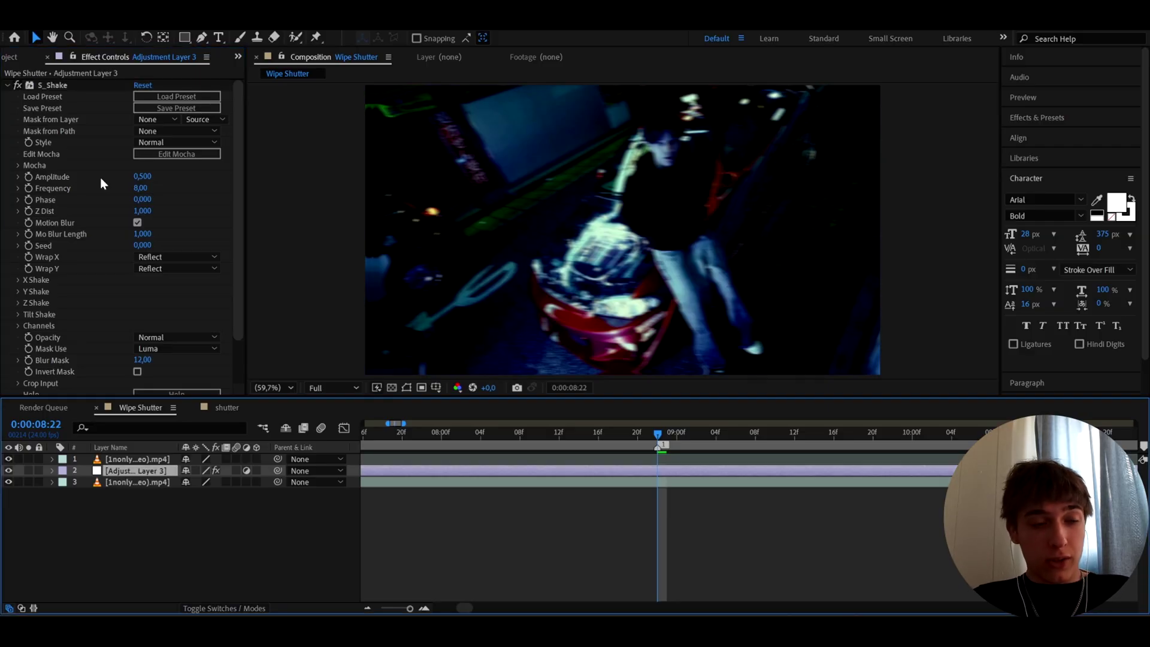
pyautogui.scroll(-2, 99, 178)
pyautogui.hotkey('ctrl', 'space')
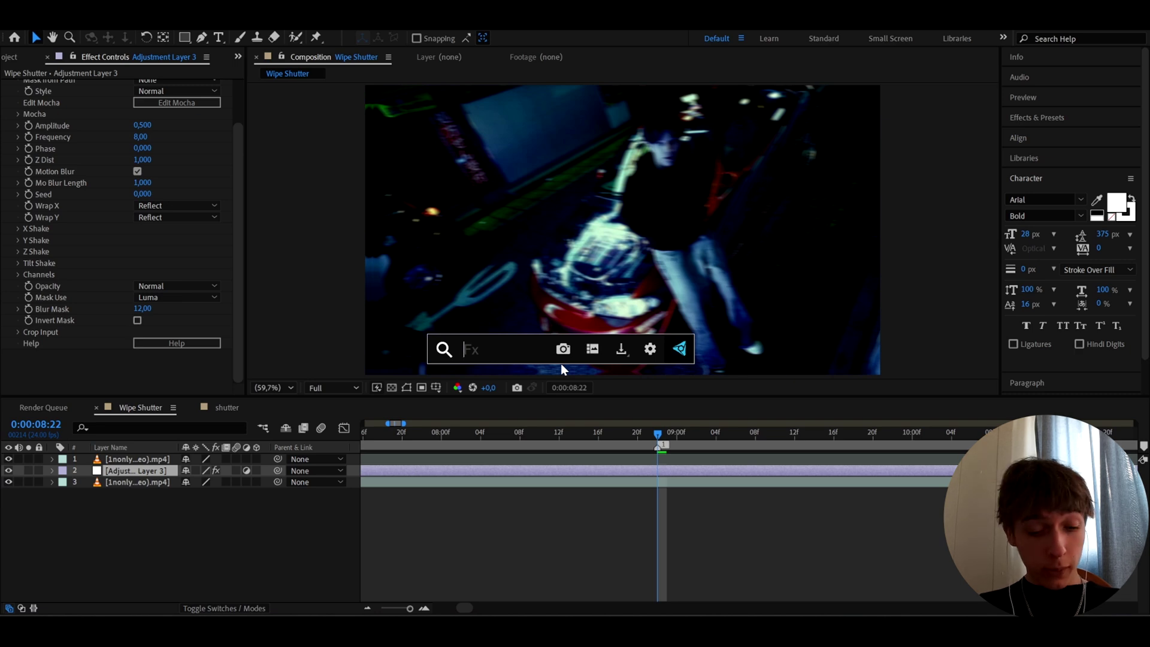
# Apply Echo to the adjustment layer and set Number Of Echoes to 10.
pyautogui.write('ech')
pyautogui.click(545, 387)
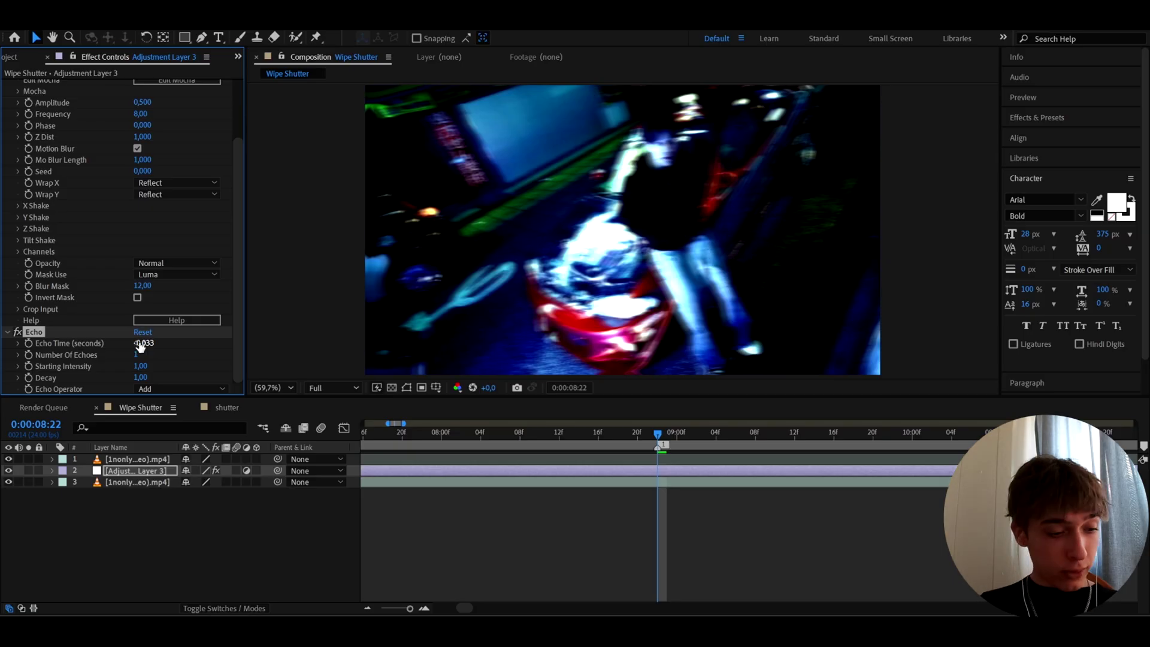
pyautogui.click(133, 357)
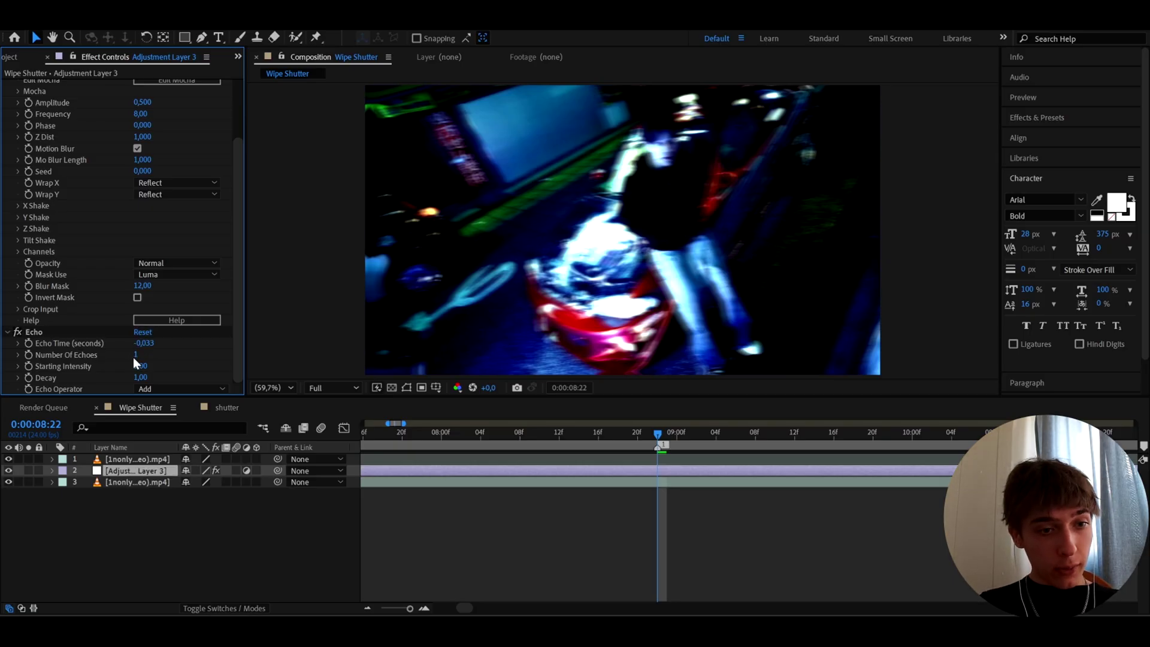
pyautogui.click(134, 355)
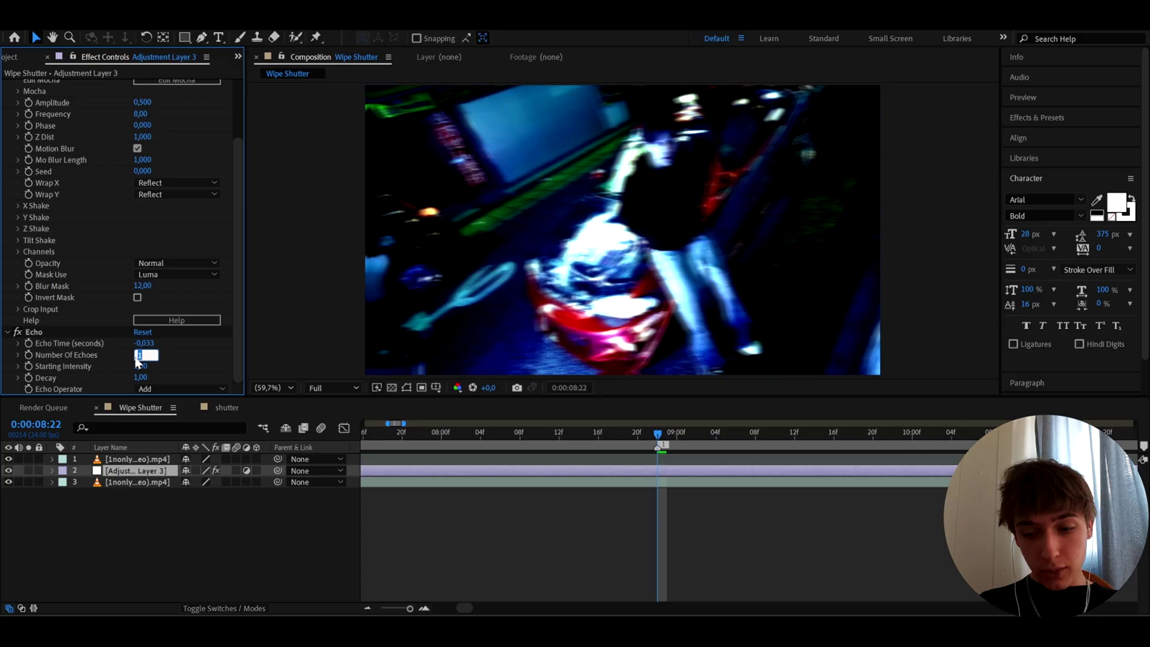
pyautogui.write('10')
pyautogui.press('Return')
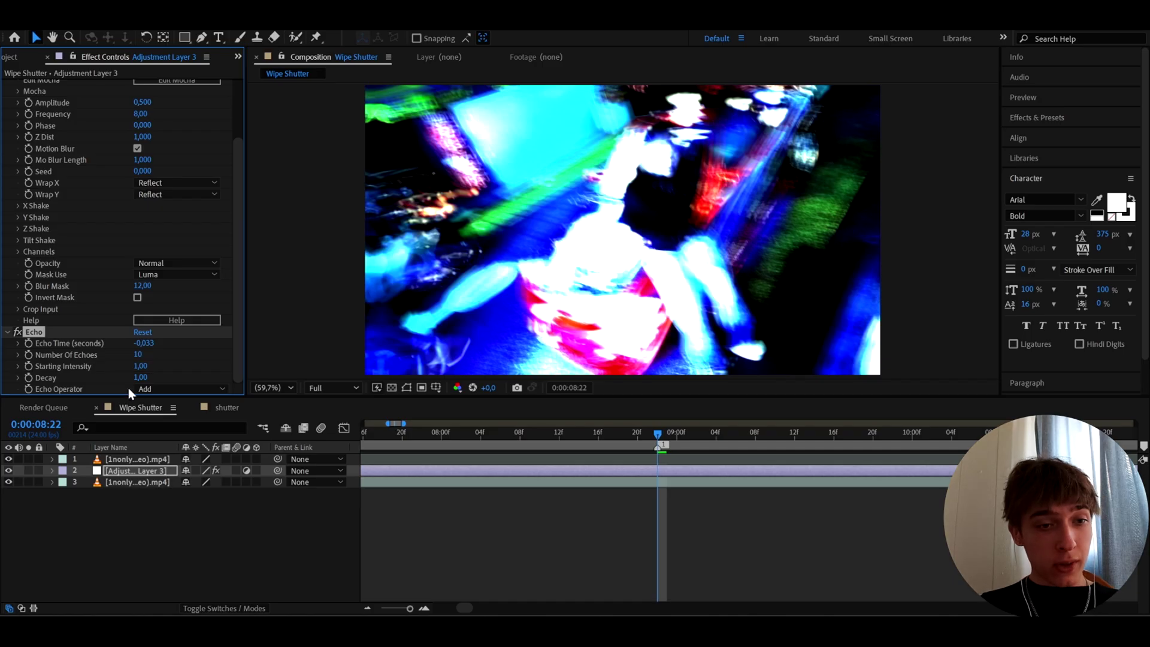
# Set Echo Decay to 17,15 and open the Echo Operator list to choose Maximum.
pyautogui.click(137, 378)
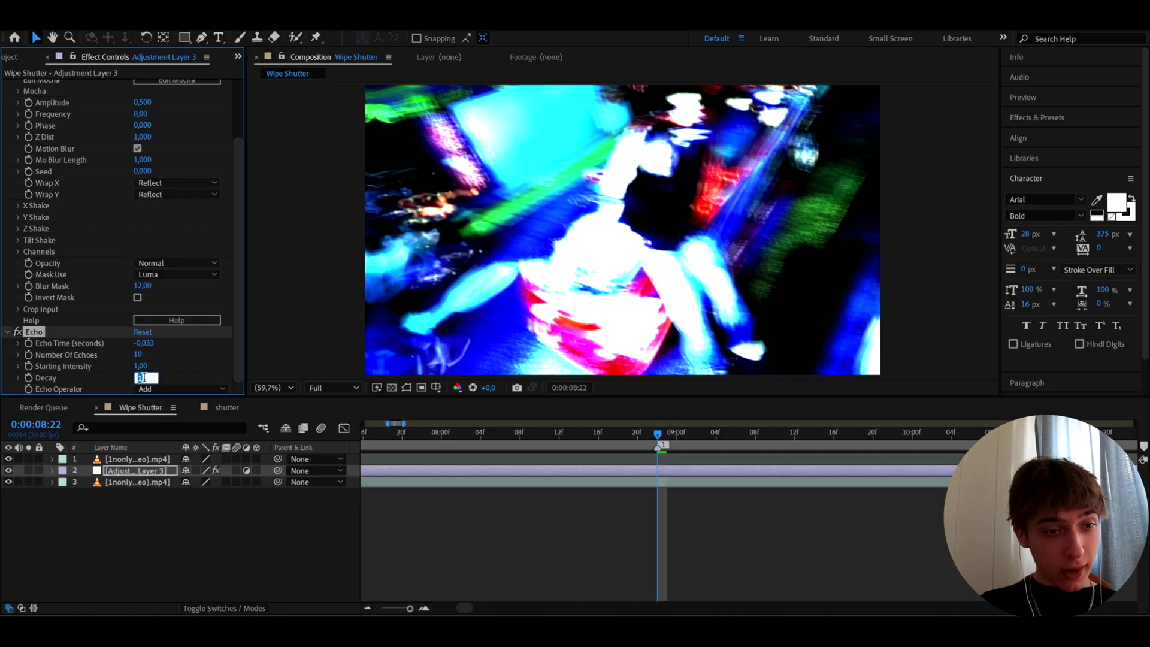
pyautogui.write('17')
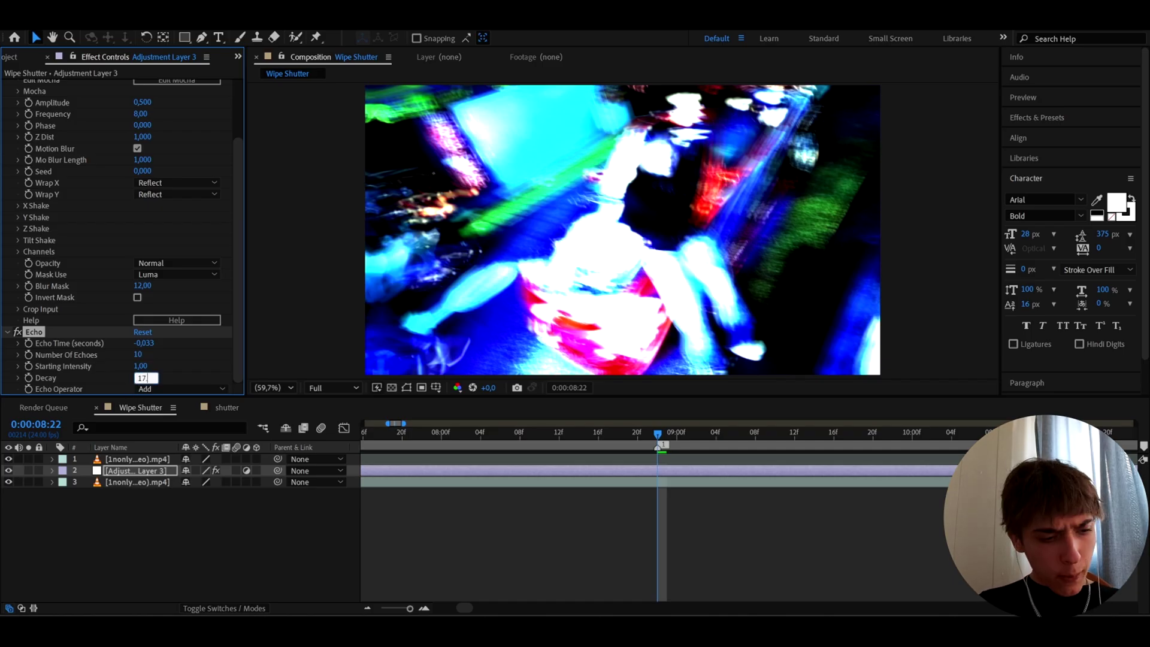
pyautogui.write(',15')
pyautogui.press('Return')
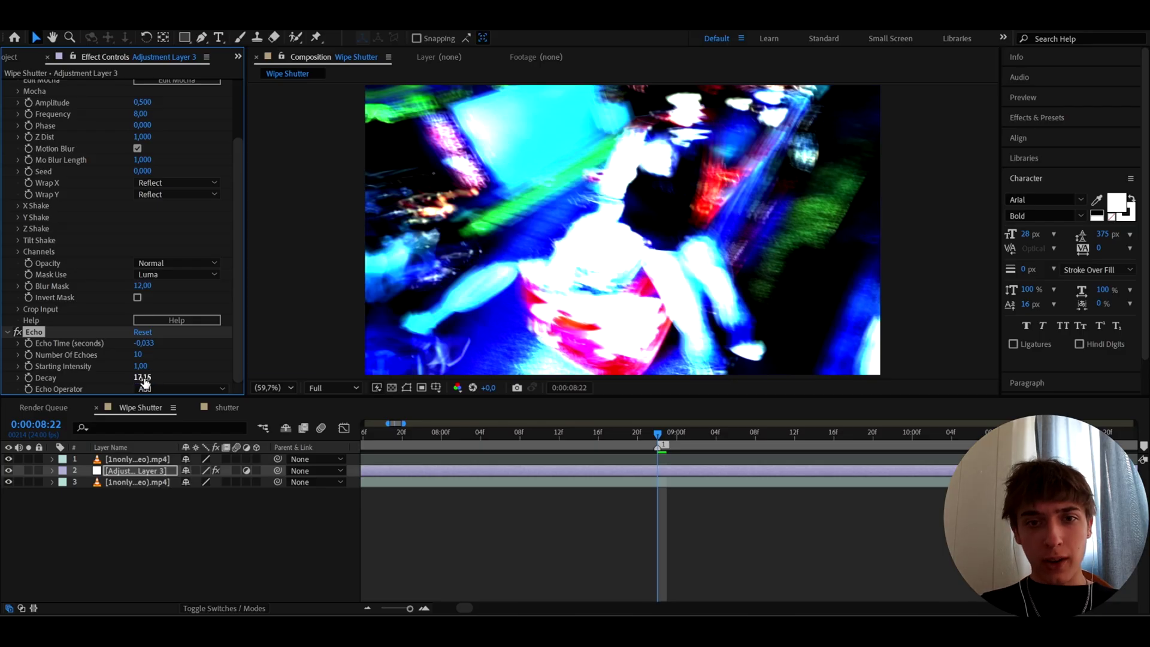
pyautogui.click(152, 389)
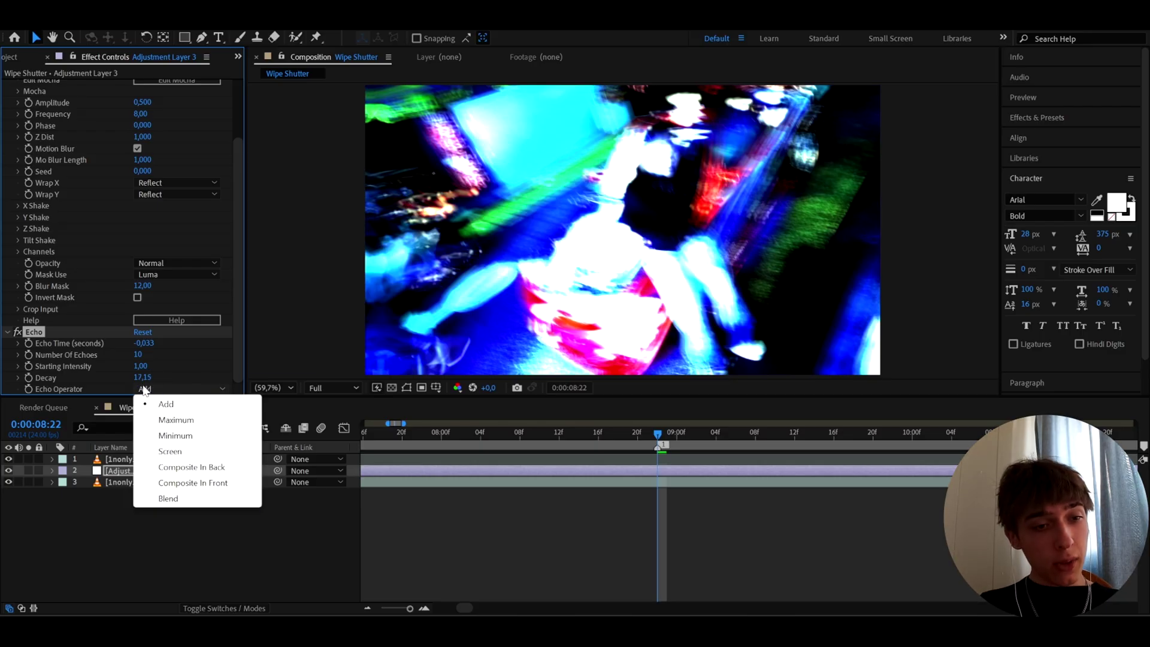
pyautogui.click(175, 421)
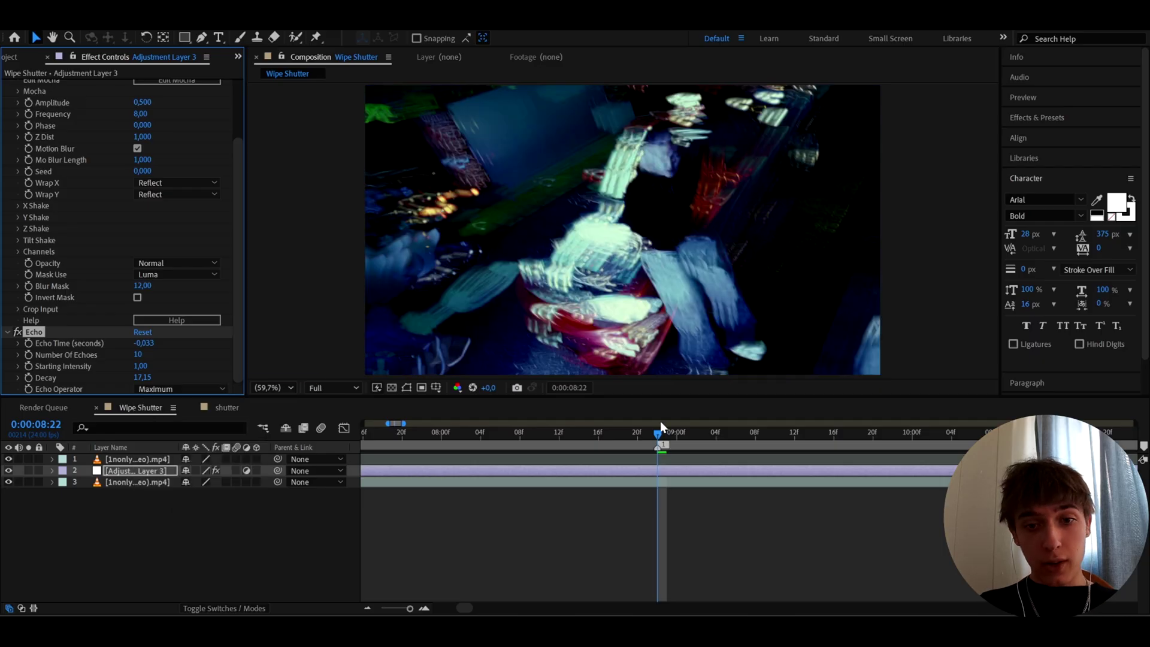
pyautogui.moveTo(660, 422); pyautogui.dragTo(679, 490)
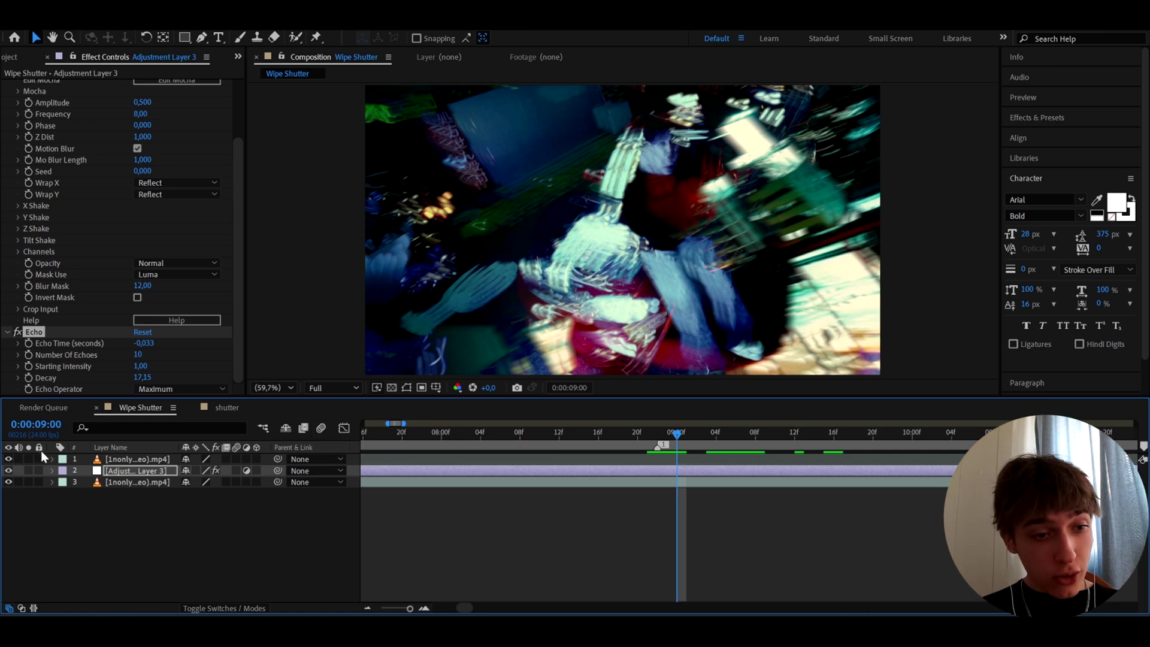
pyautogui.click(9, 471)
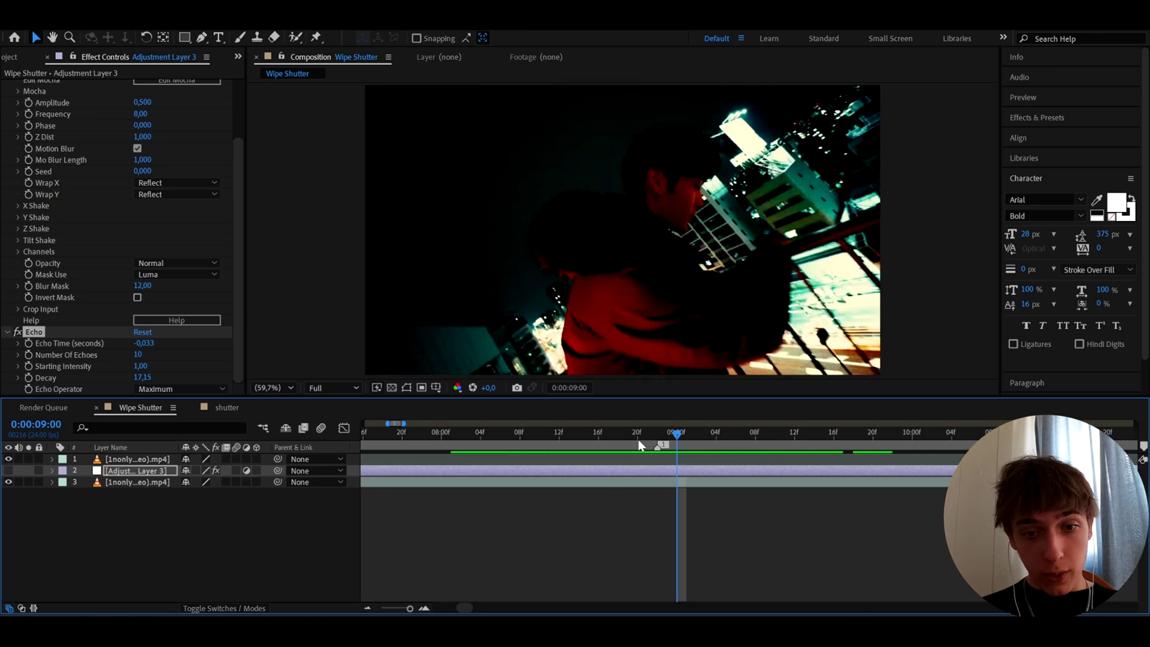
pyautogui.moveTo(666, 433); pyautogui.dragTo(578, 482)
pyautogui.click(9, 470)
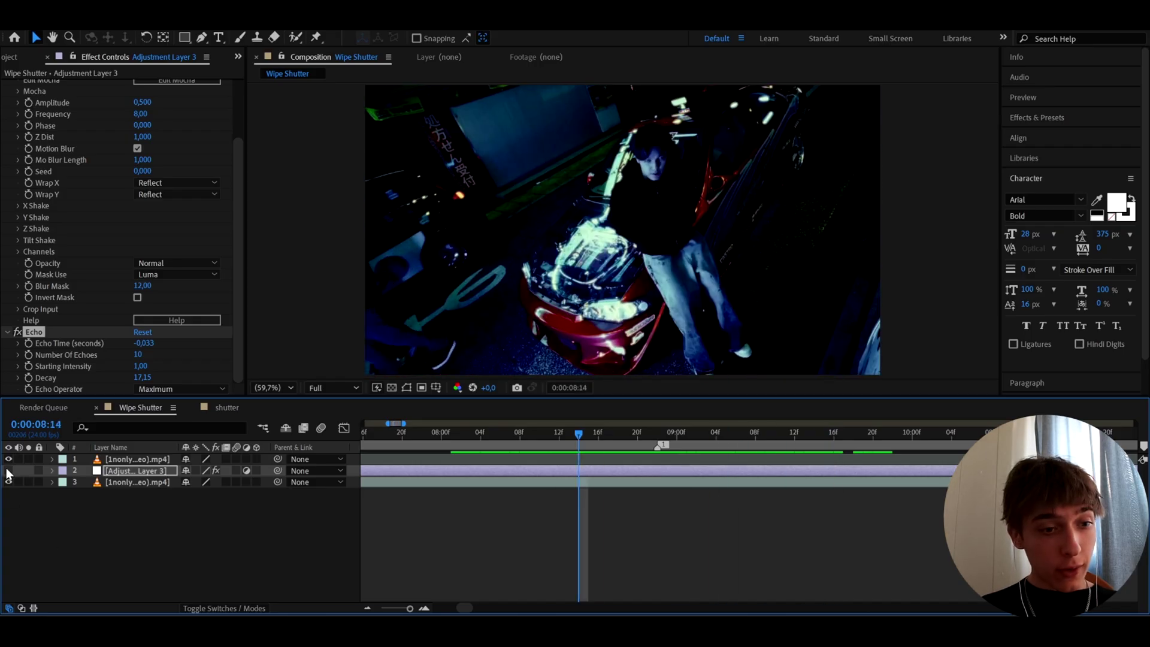
pyautogui.moveTo(559, 443); pyautogui.dragTo(653, 475)
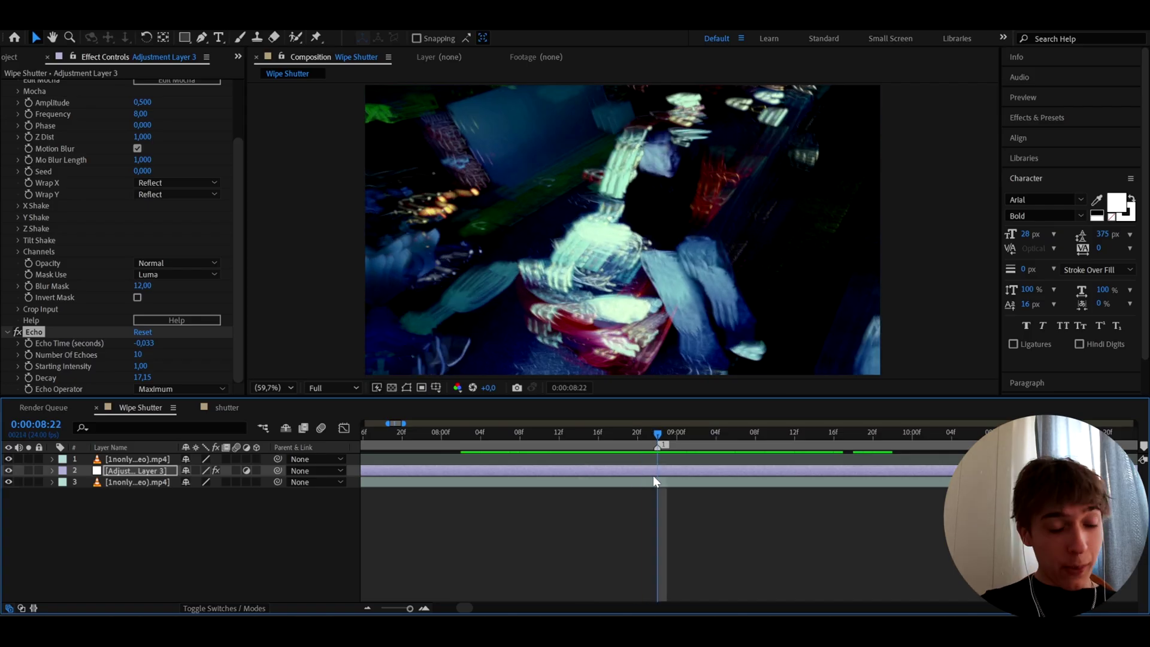
# Apply Minimax with Radius 5 and scrub to a later frame to check the blockiness.
pyautogui.hotkey('ctrl', 'space')
pyautogui.write('m')
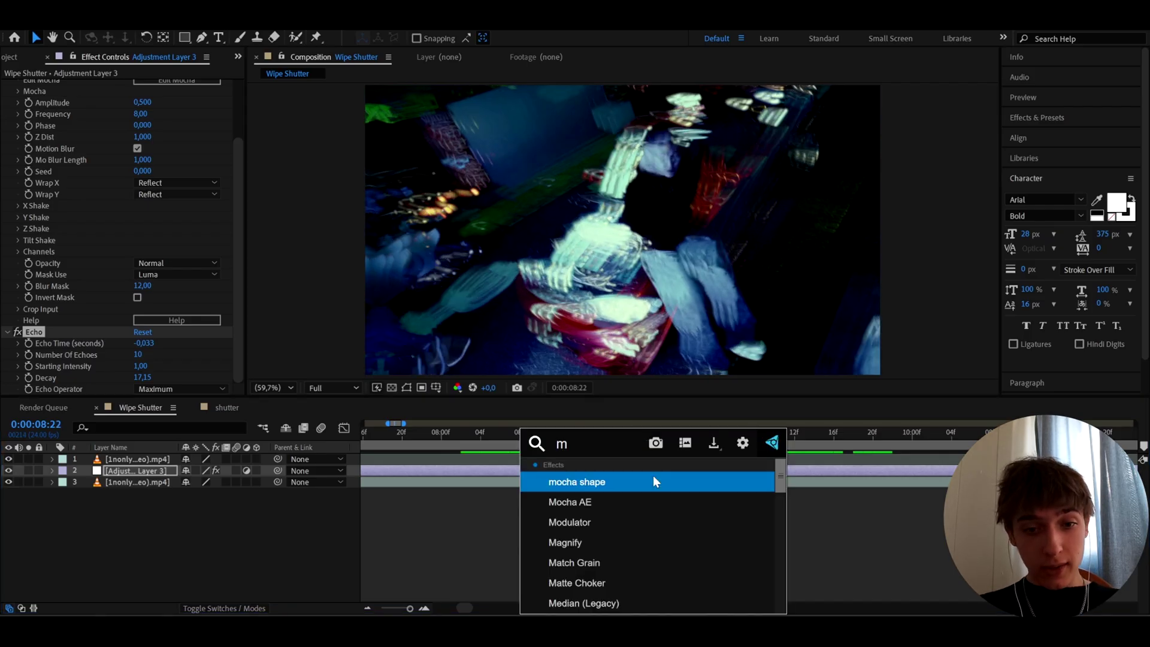
pyautogui.write('inimax')
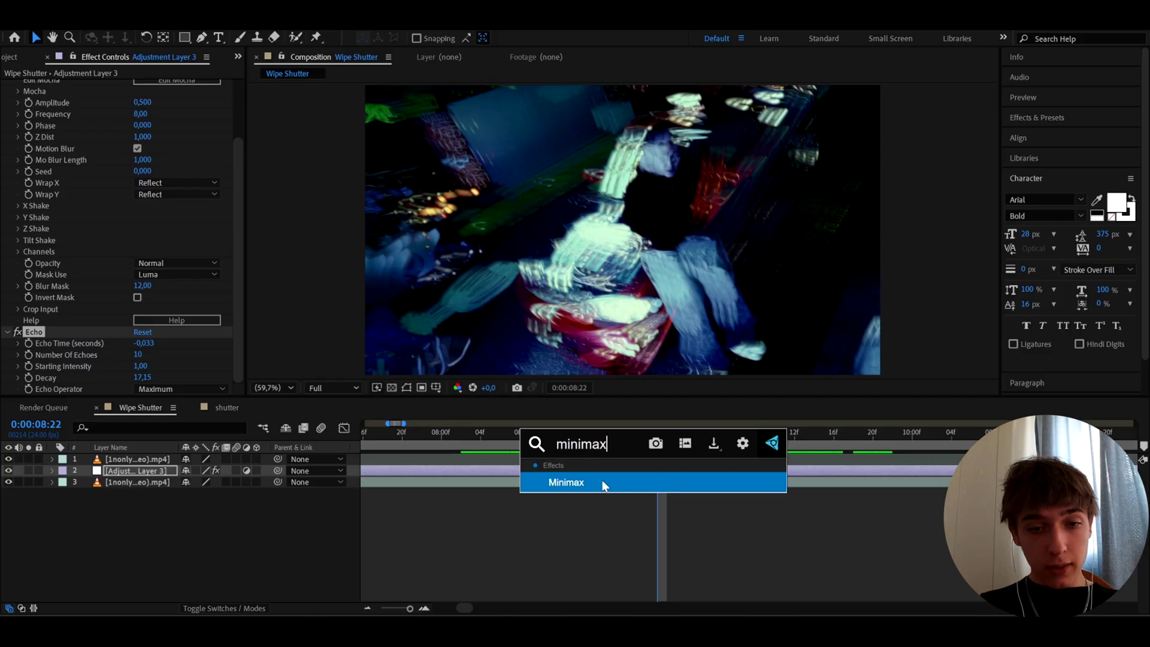
pyautogui.click(602, 480)
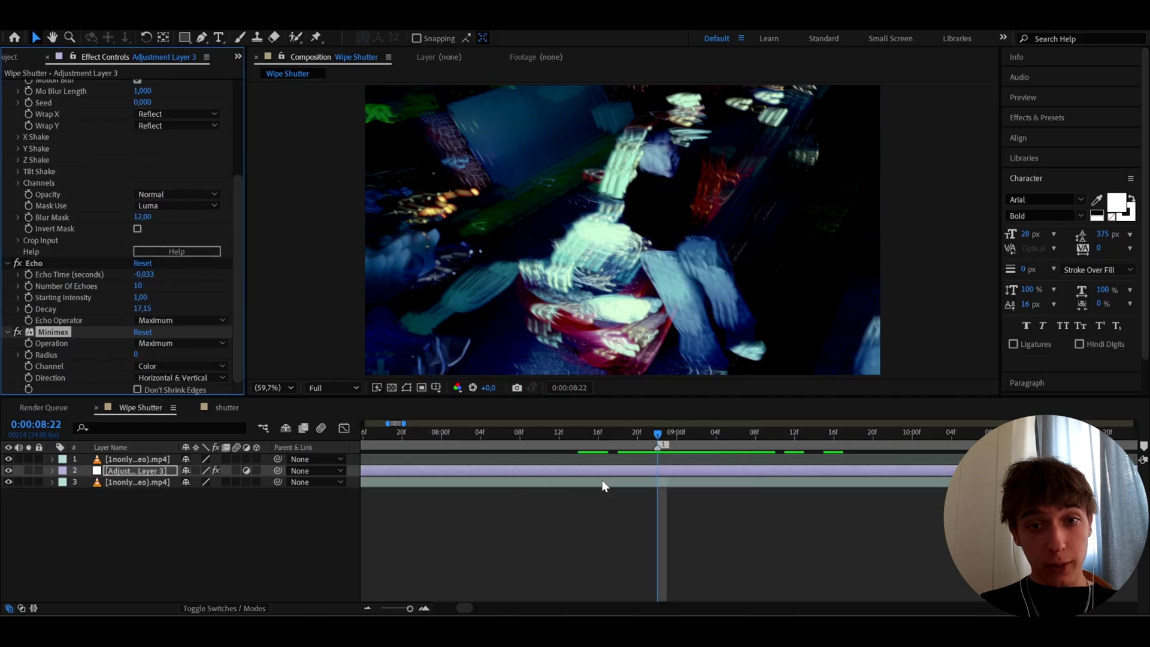
pyautogui.click(136, 355)
pyautogui.write('5')
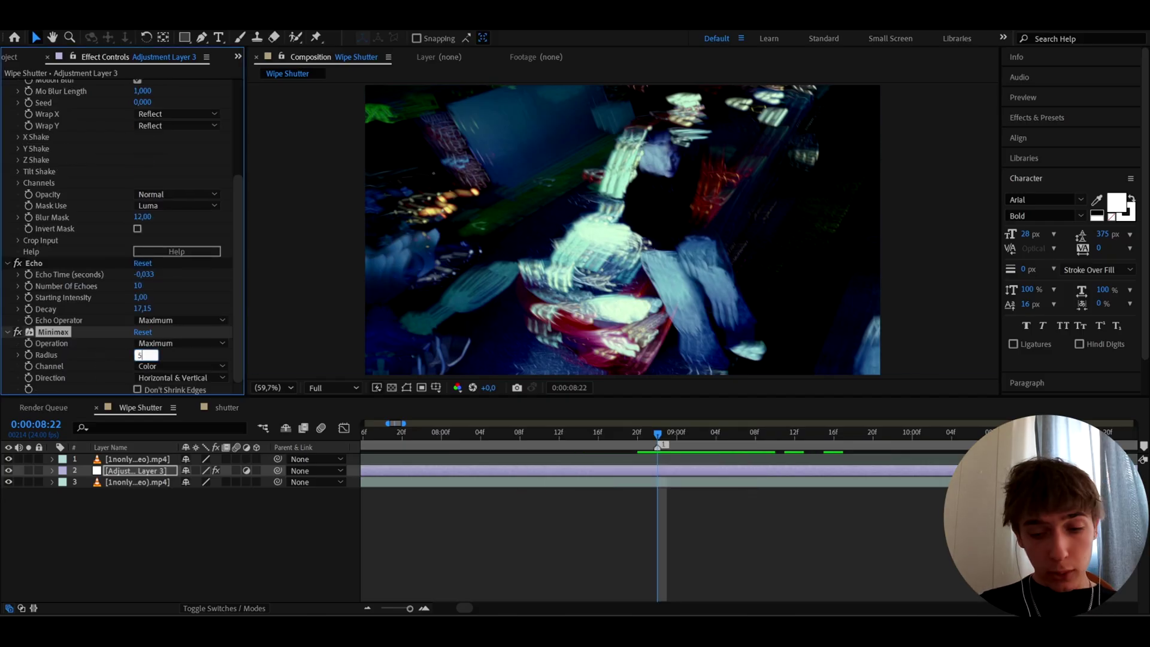
pyautogui.press('Return')
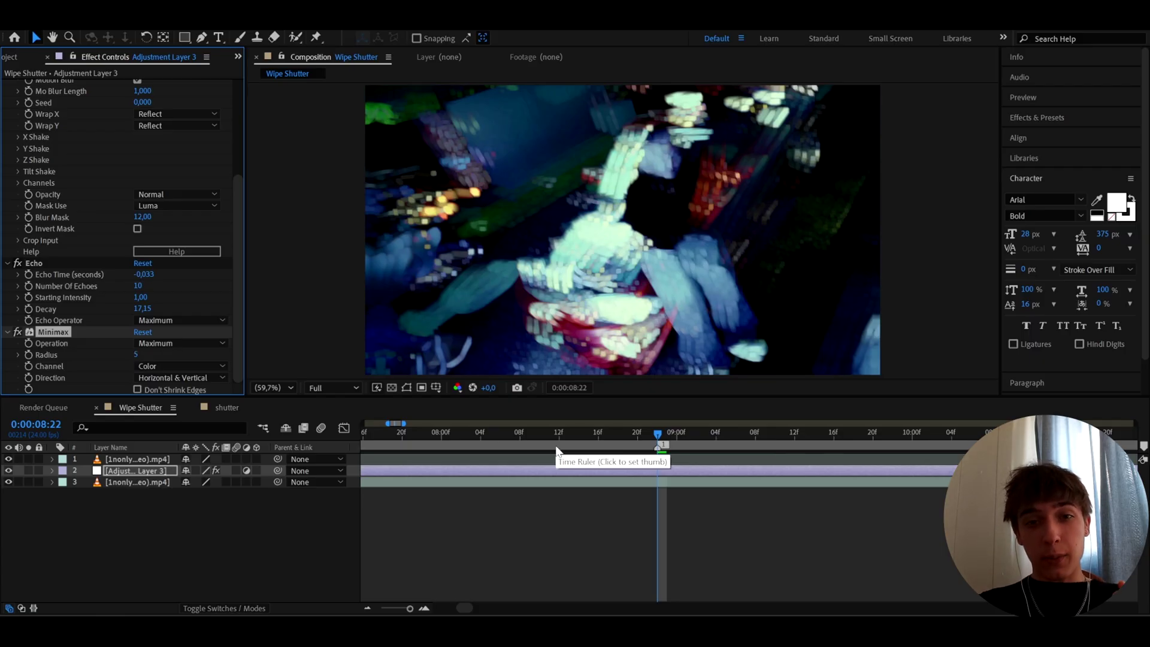
pyautogui.moveTo(665, 444)
pyautogui.mouseDown()
pyautogui.moveTo(706, 444)
pyautogui.moveTo(657, 462)
pyautogui.mouseUp()
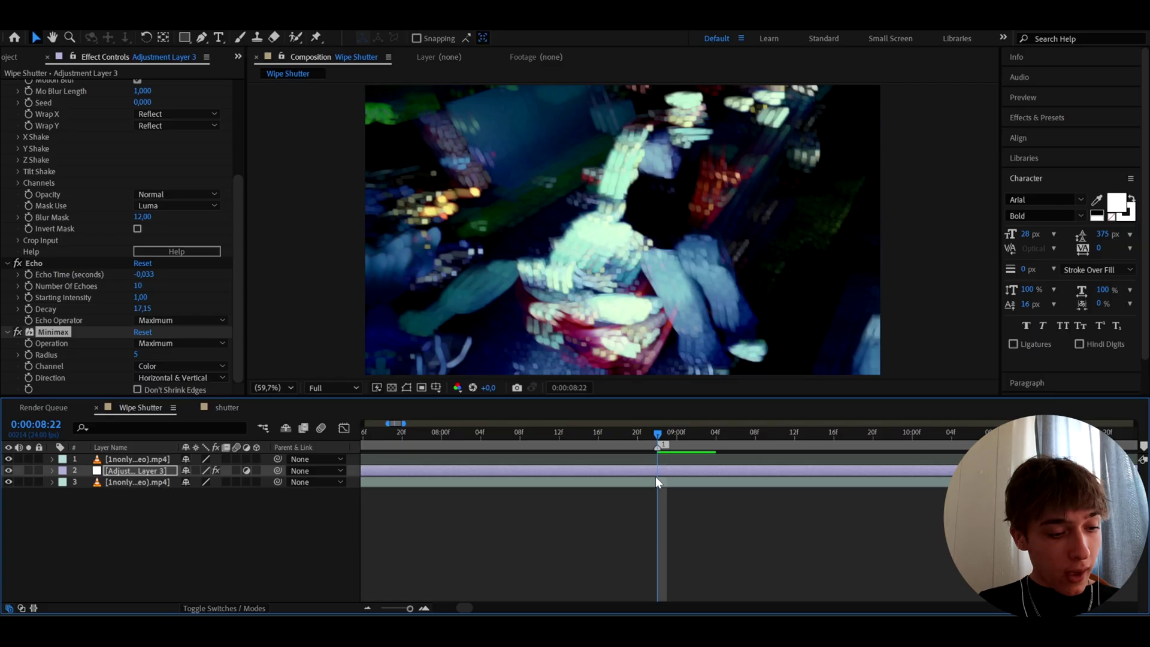
pyautogui.hotkey('ctrl', 'space')
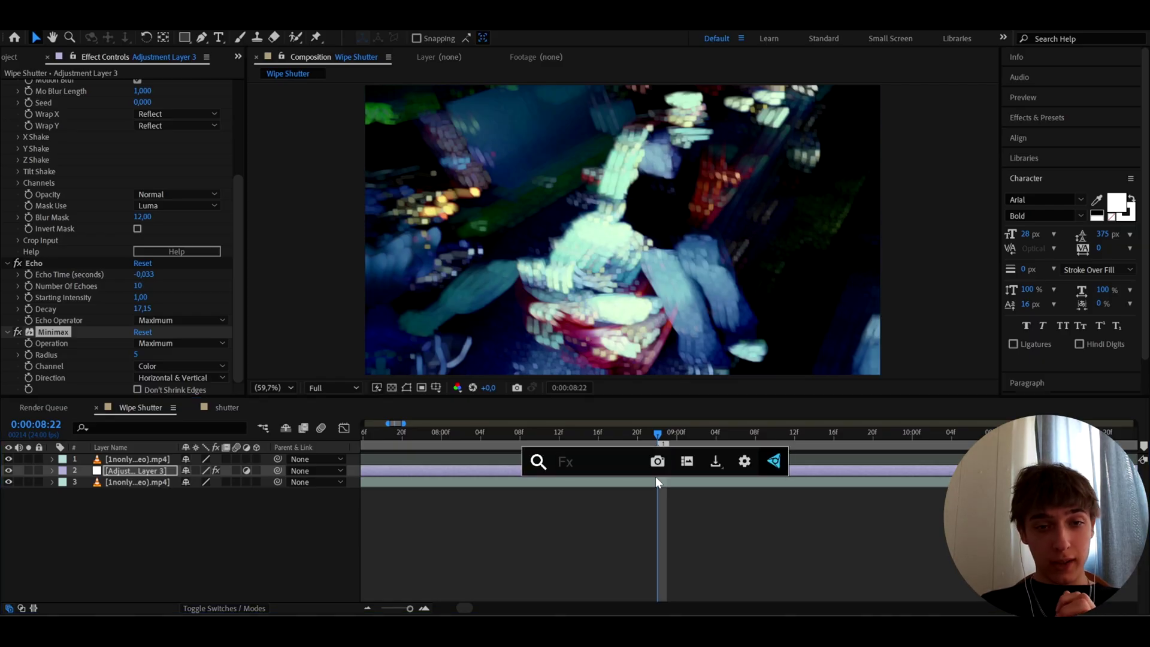
# Apply Deep Glow 2 with Radius 250 and Exposure 0.1.
pyautogui.write('deep')
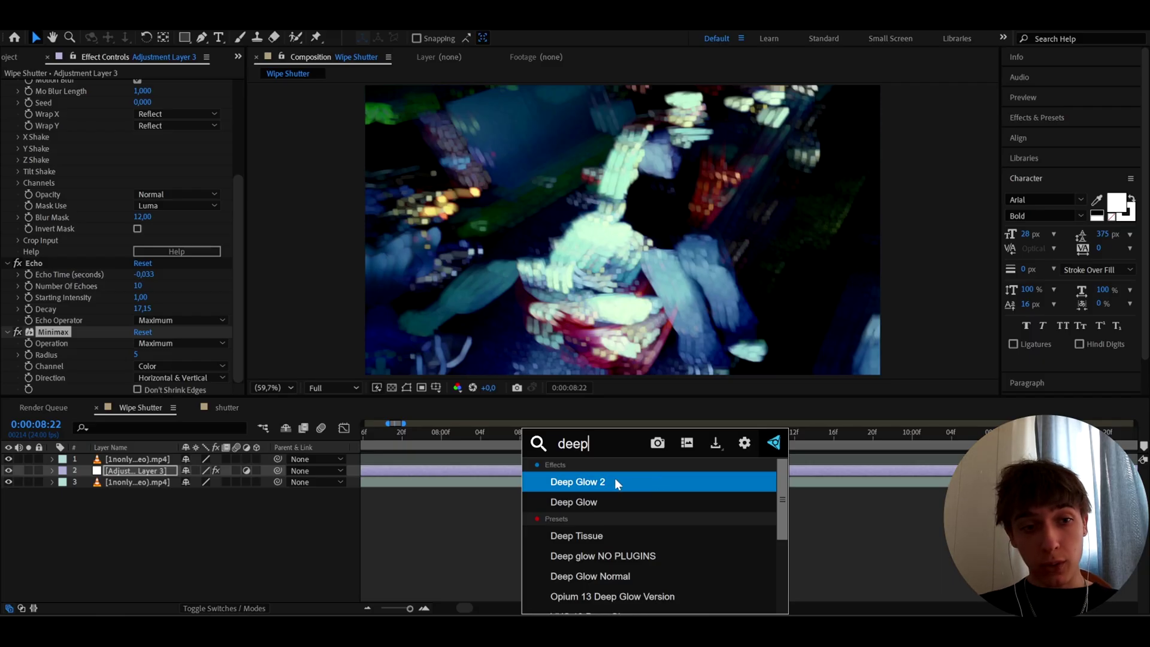
pyautogui.click(616, 483)
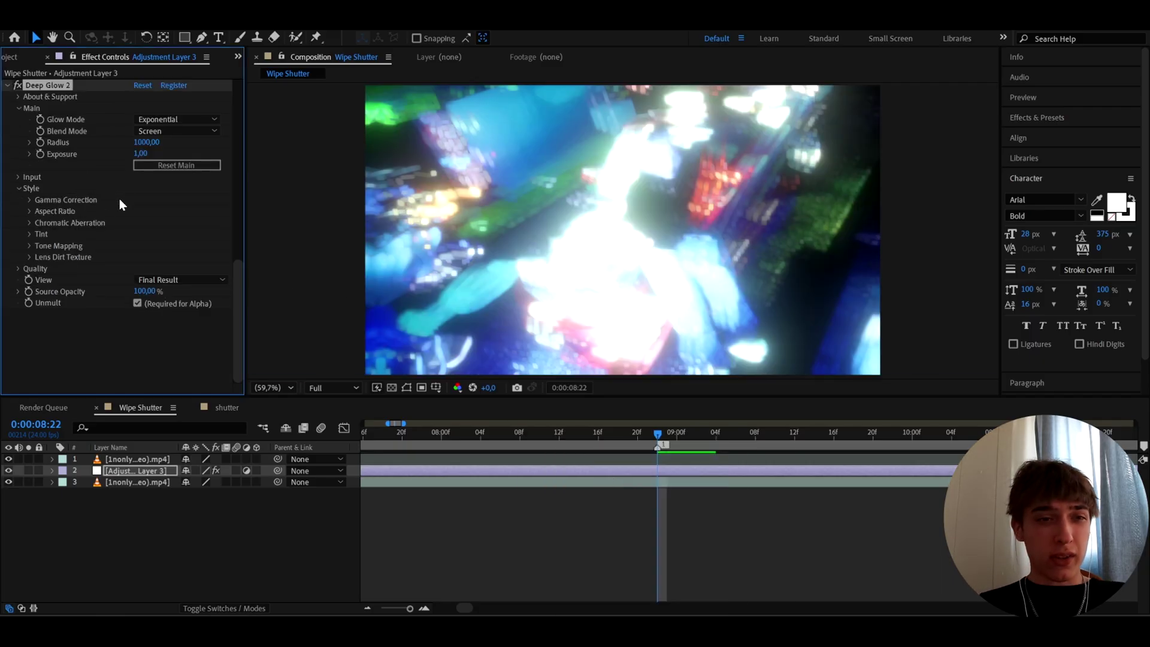
pyautogui.click(147, 142)
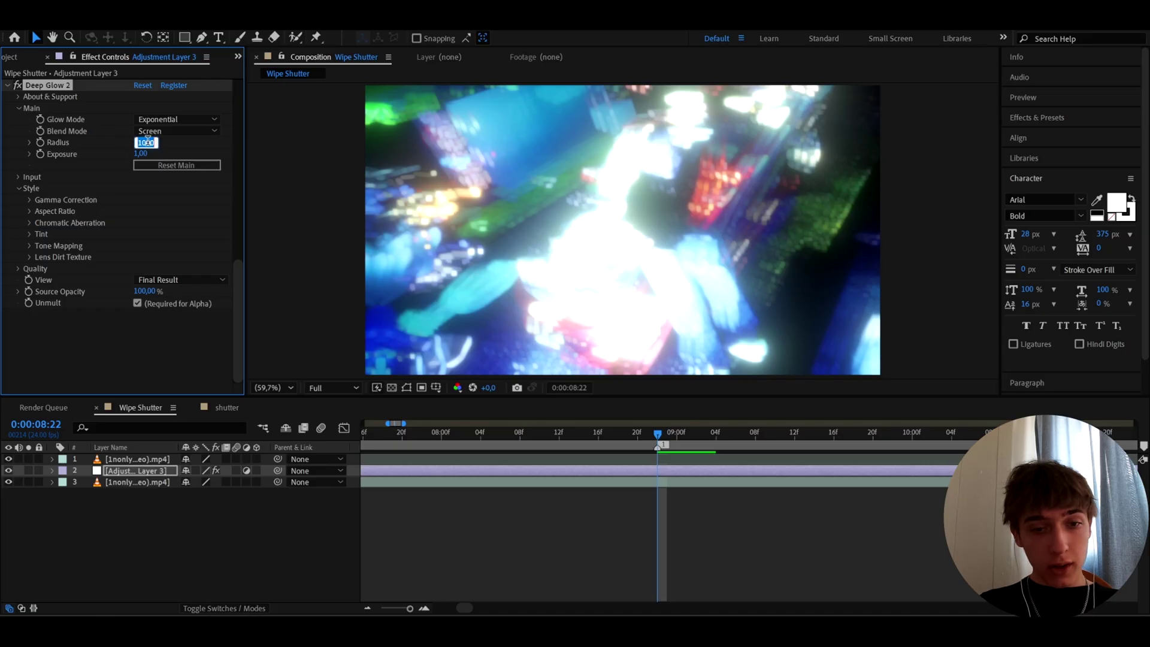
pyautogui.write('250')
pyautogui.press('Return')
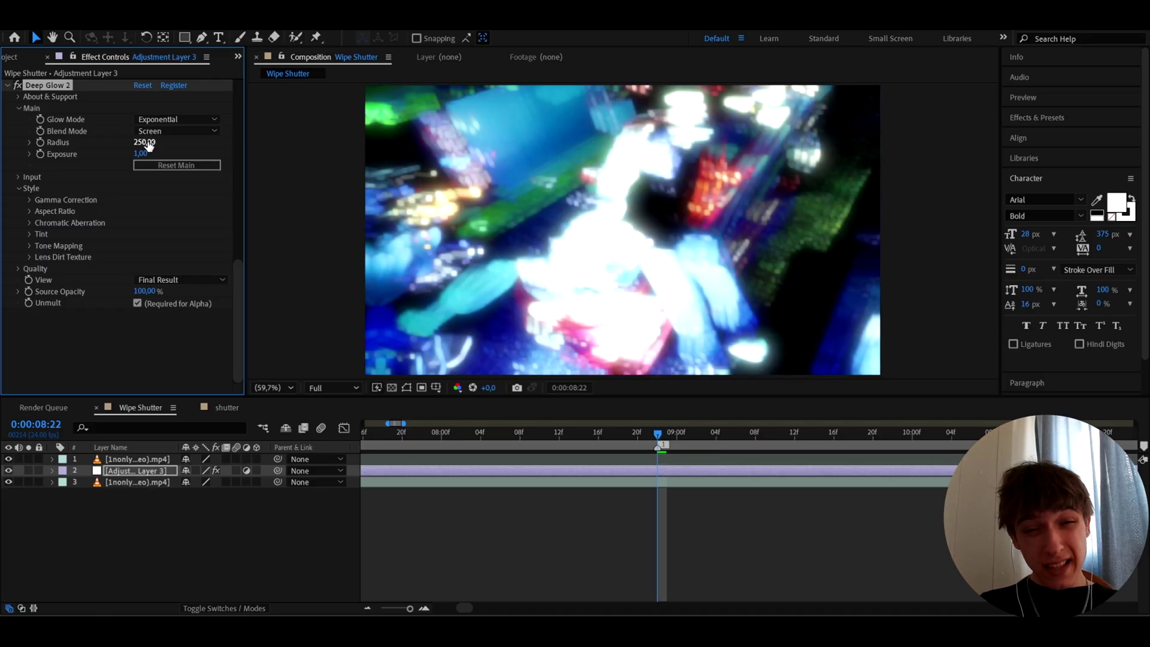
pyautogui.click(140, 153)
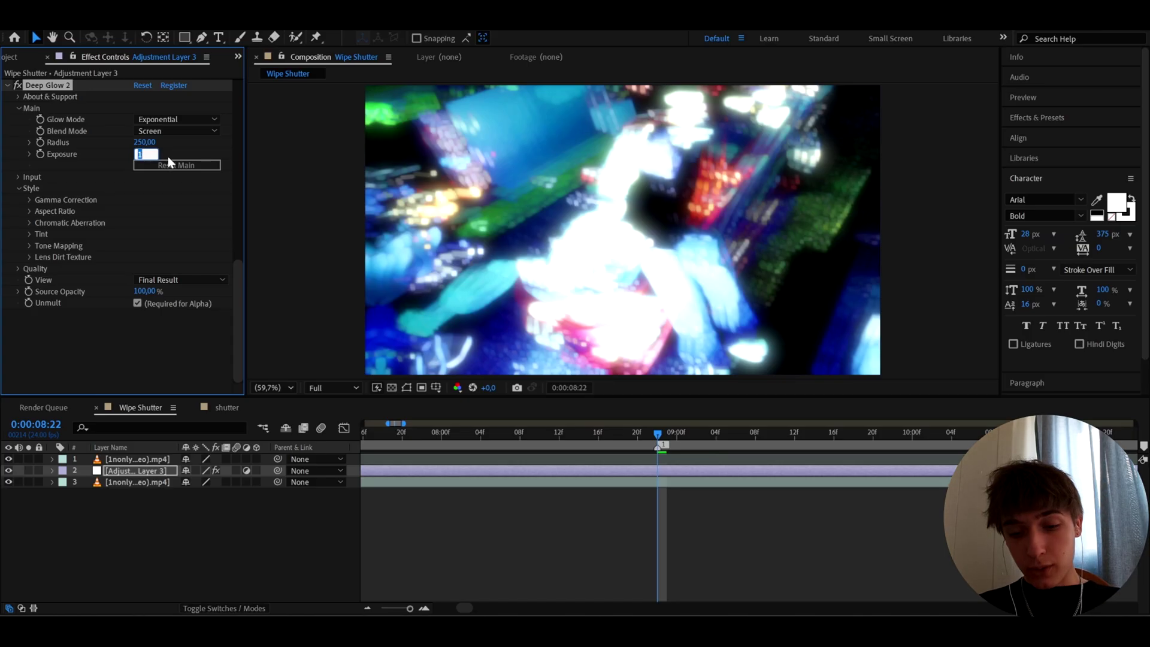
pyautogui.write('0.1')
pyautogui.press('Return')
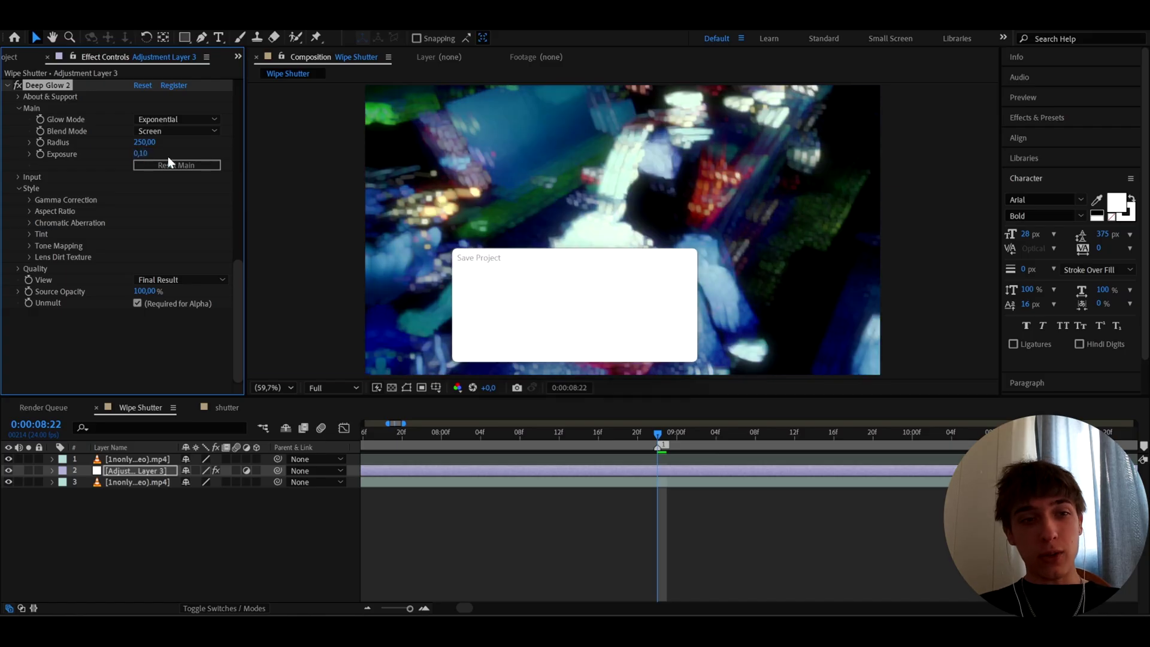
# Toggle Deep Glow 2 off and on to compare, then reselect the adjustment layer.
pyautogui.click(18, 85)
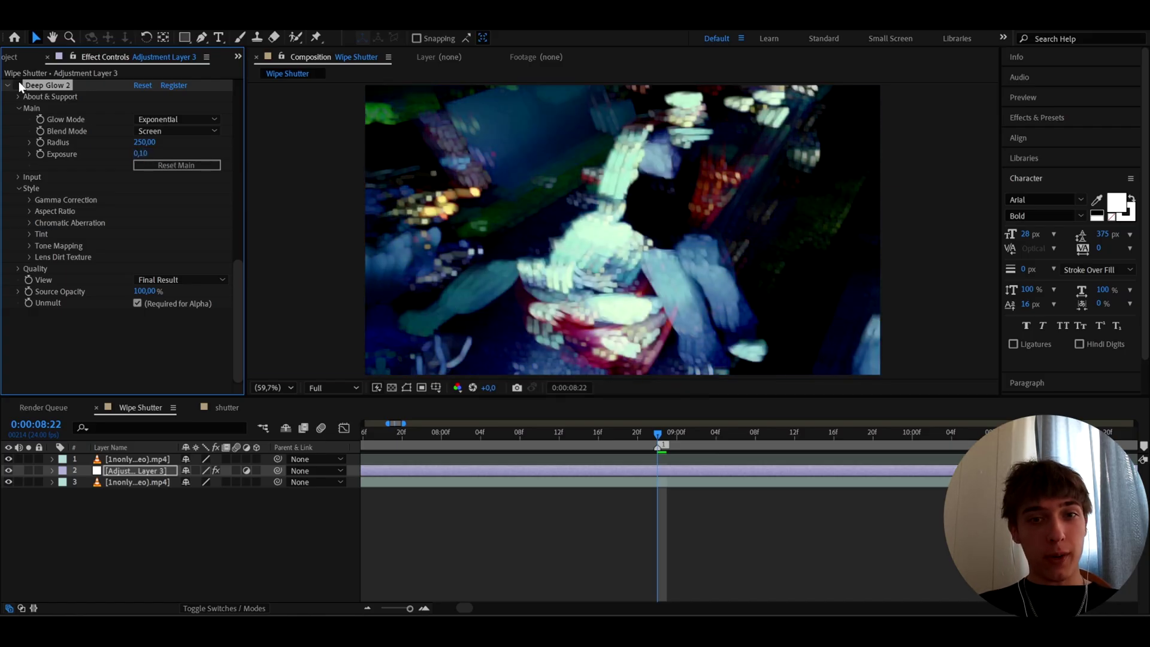
pyautogui.click(18, 84)
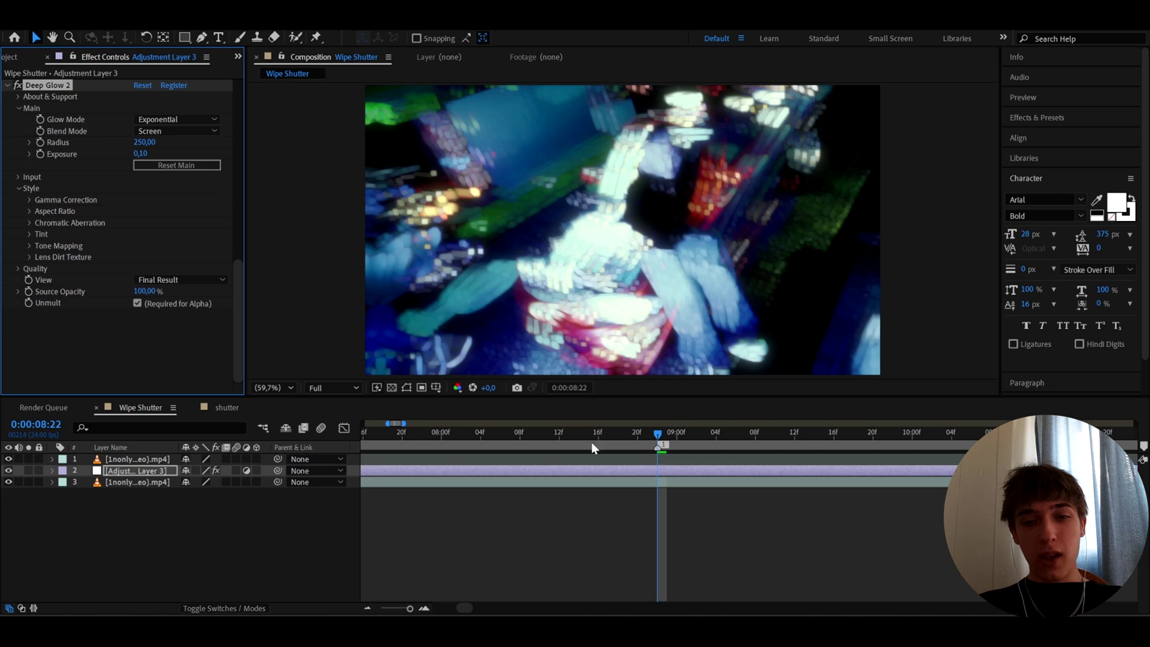
pyautogui.click(626, 469)
pyautogui.hotkey('ctrl', 'space')
pyautogui.write('glow')
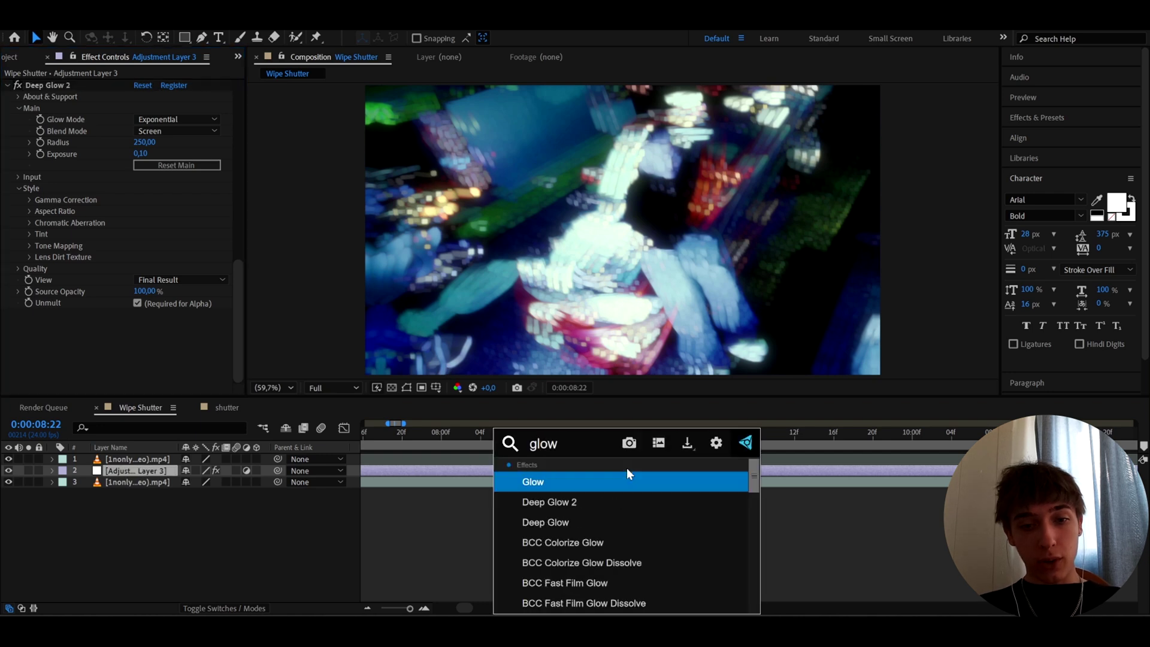
pyautogui.click(455, 509)
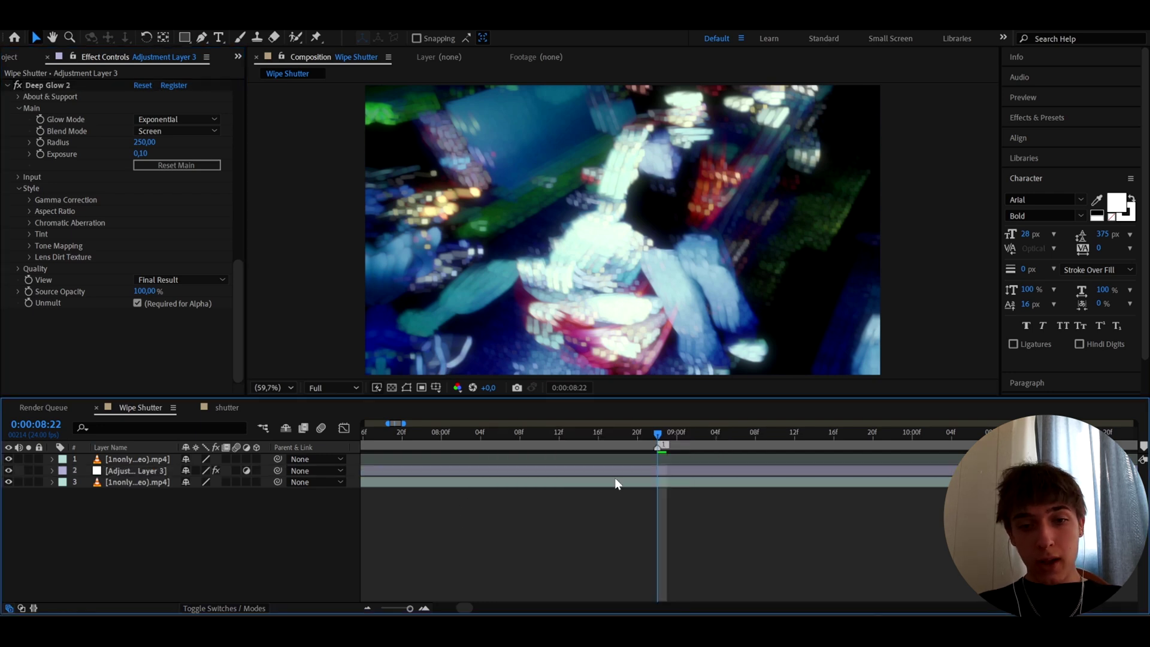
pyautogui.click(619, 476)
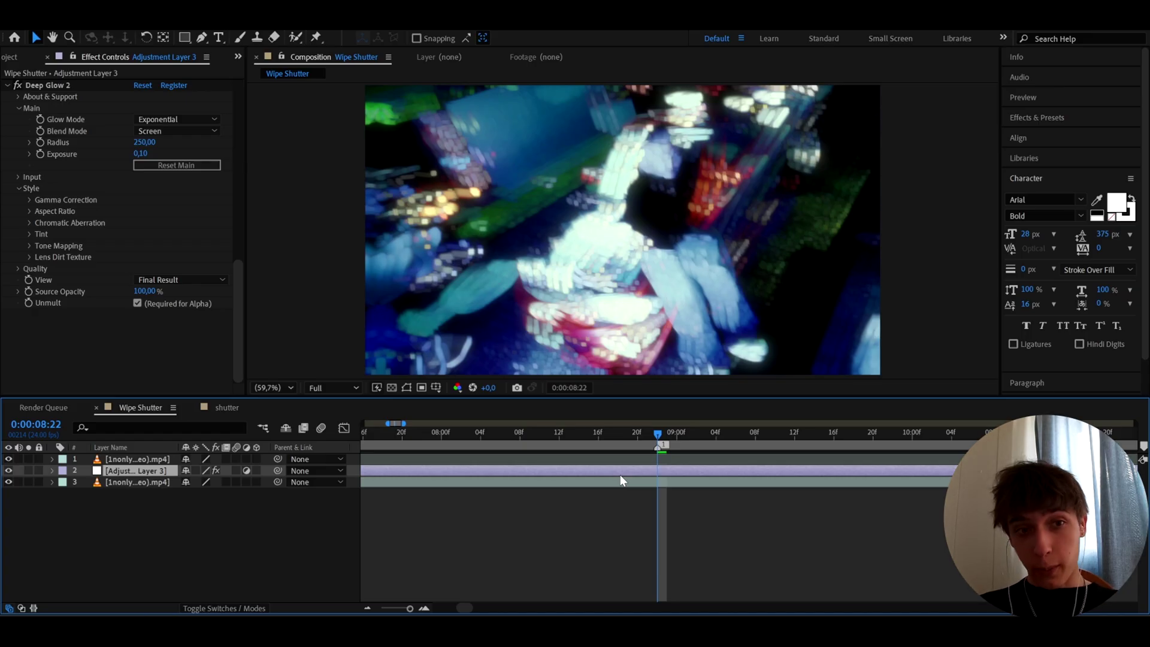
pyautogui.hotkey('ctrl', 'space')
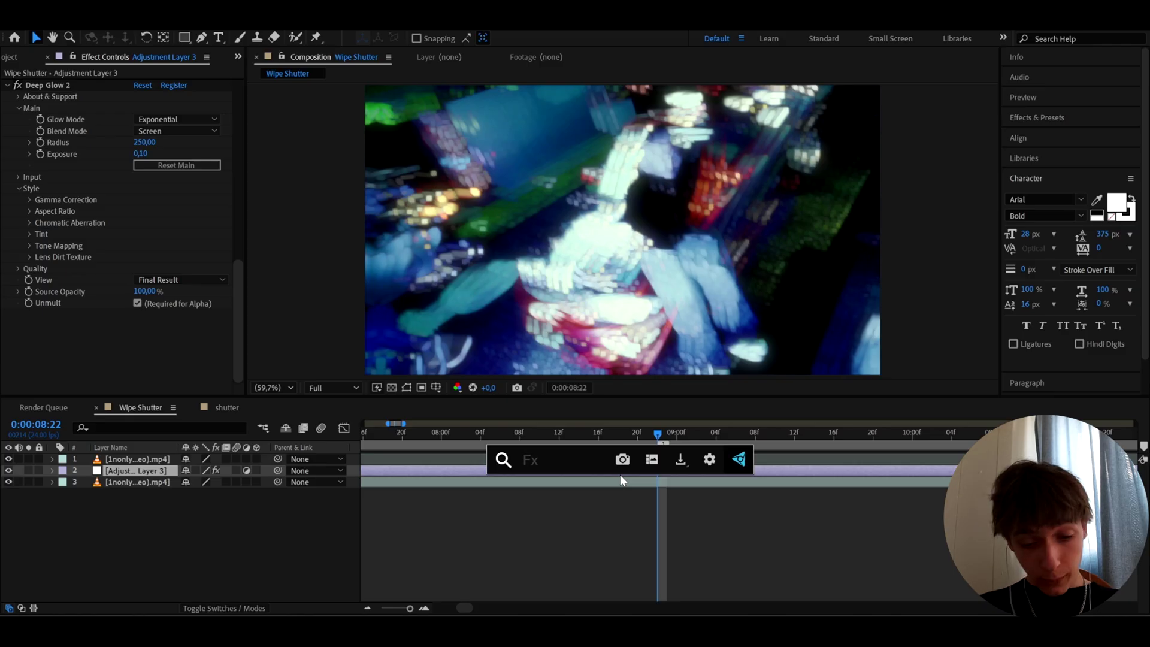
# Apply Posterize Time with a Frame Rate of 8.
pyautogui.write('poste')
pyautogui.click(575, 500)
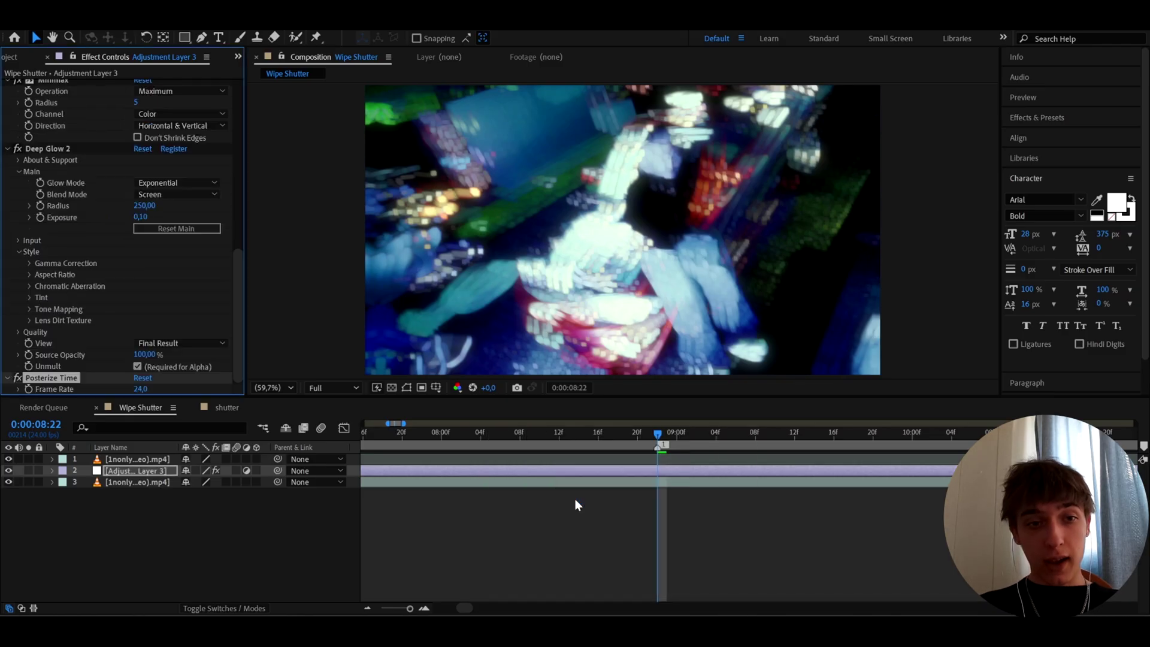
pyautogui.click(141, 390)
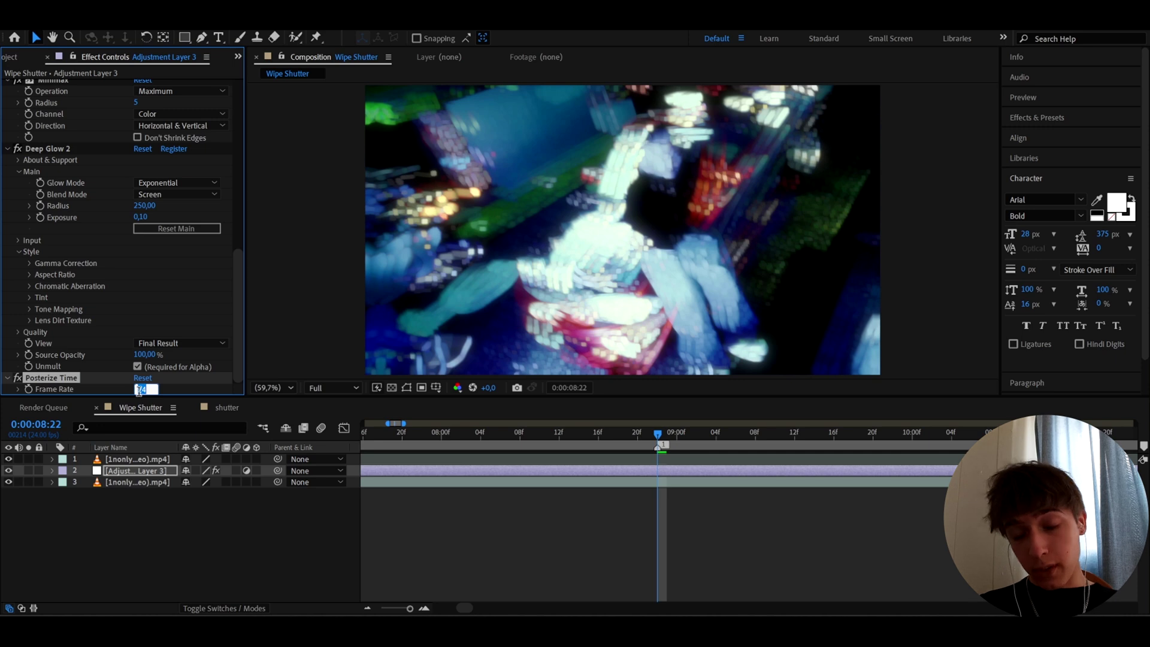
pyautogui.write('8')
pyautogui.press('Return')
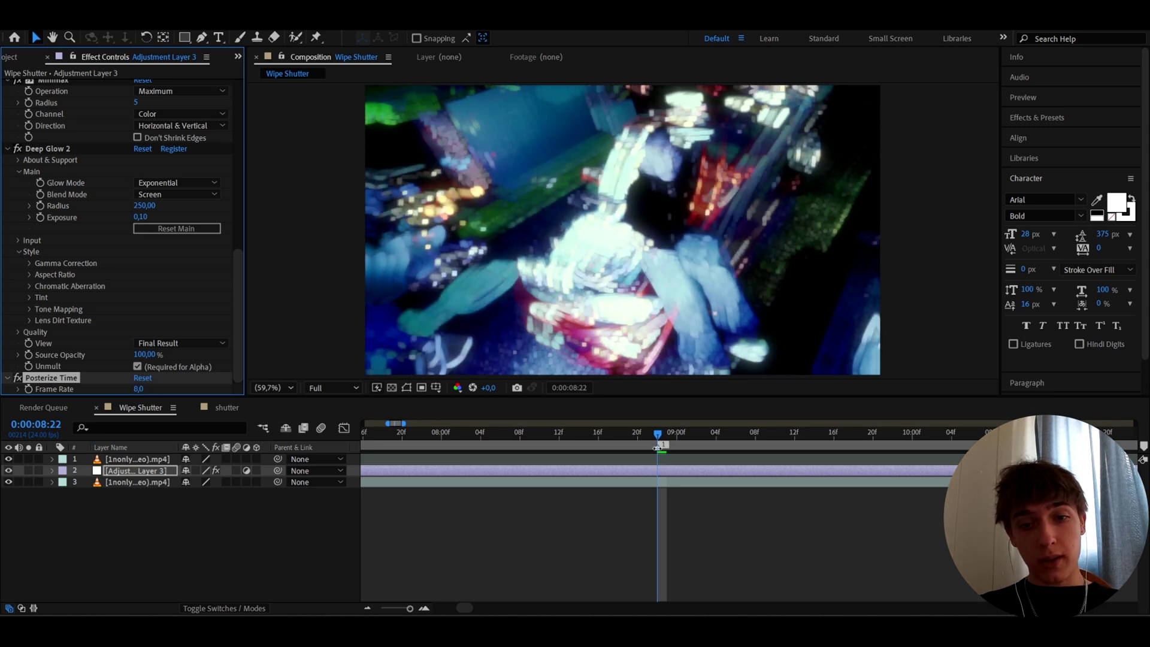
pyautogui.moveTo(660, 440); pyautogui.dragTo(600, 436)
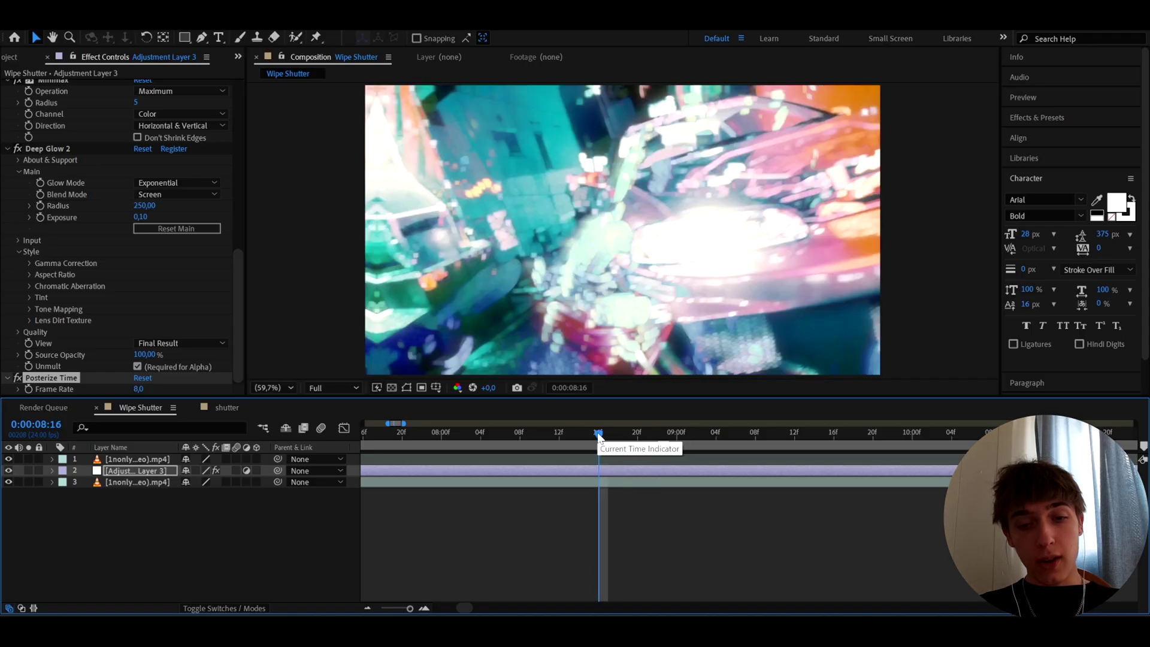
pyautogui.click(8, 471)
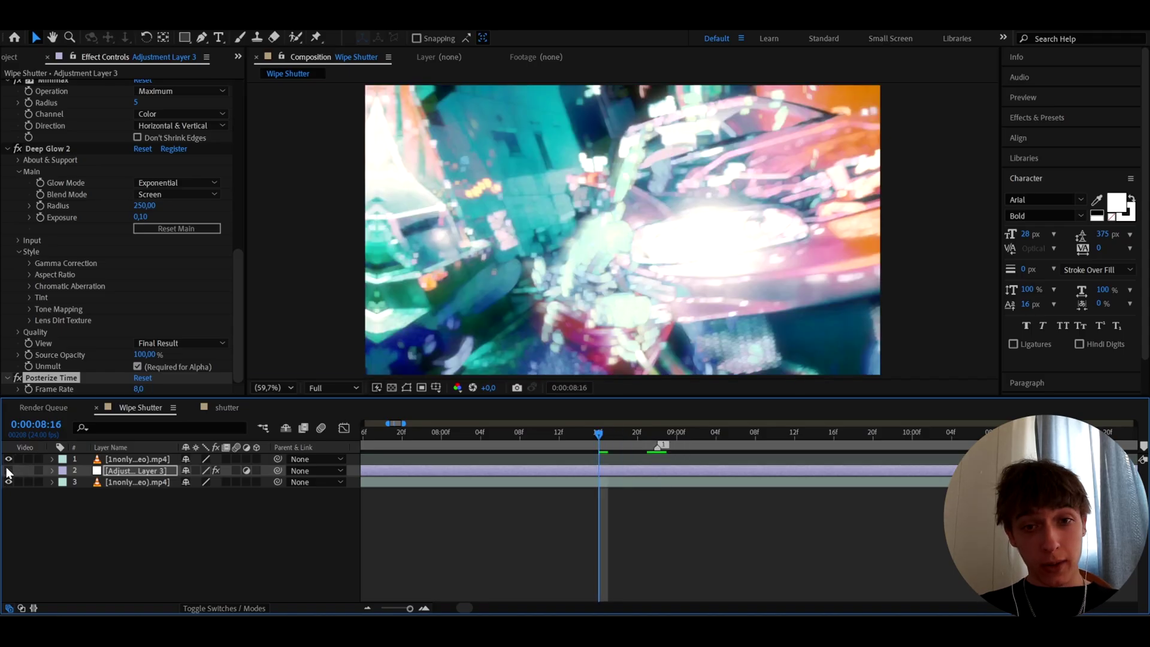
pyautogui.press('space')
pyautogui.click(9, 471)
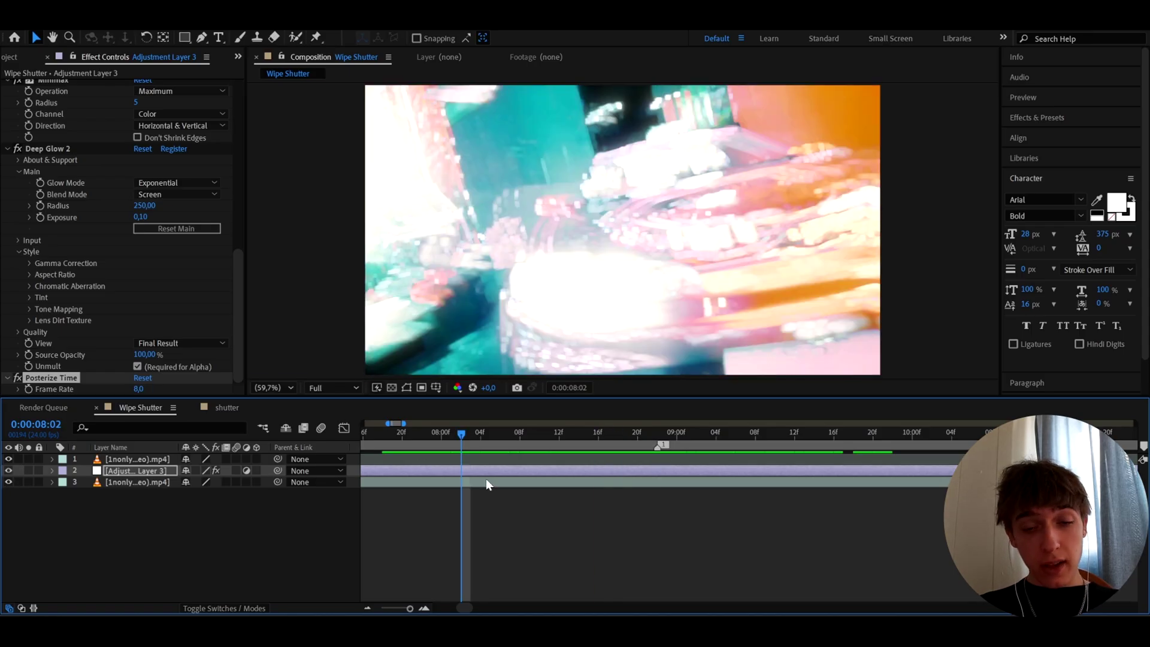
pyautogui.click(461, 430)
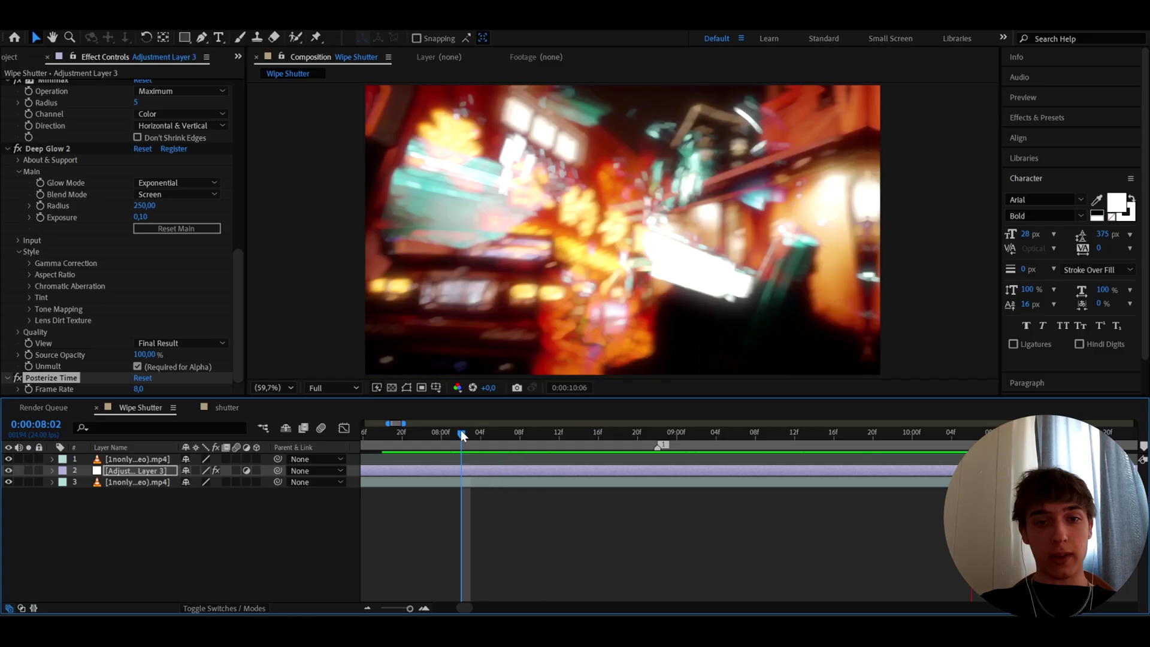
pyautogui.press('space')
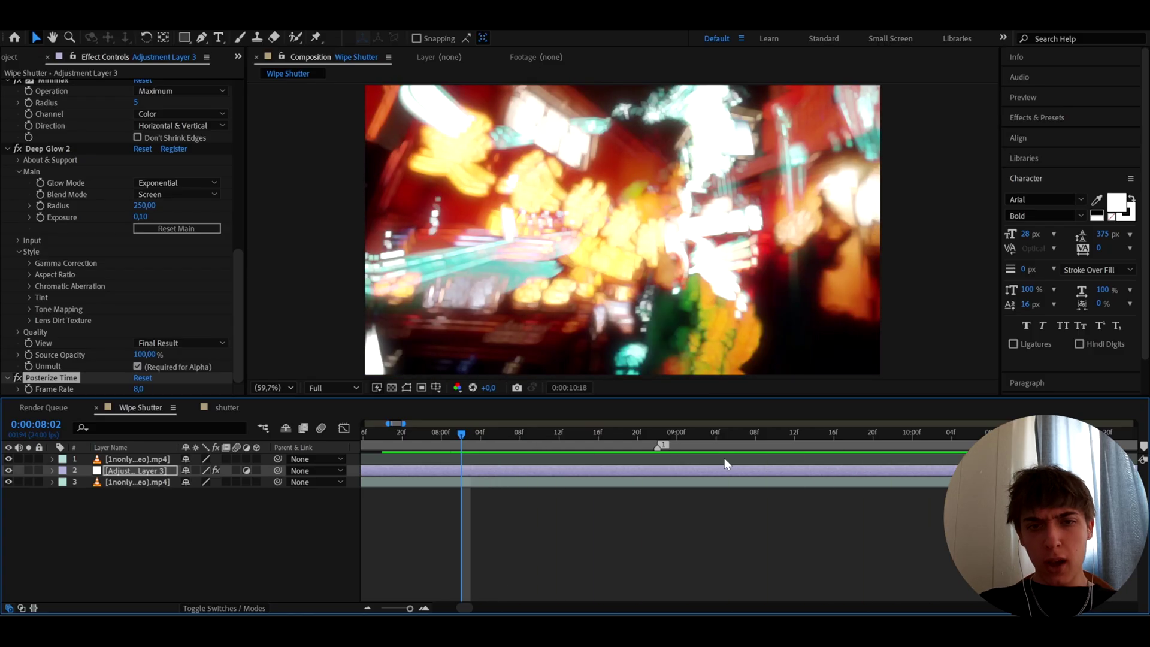
pyautogui.press('-')
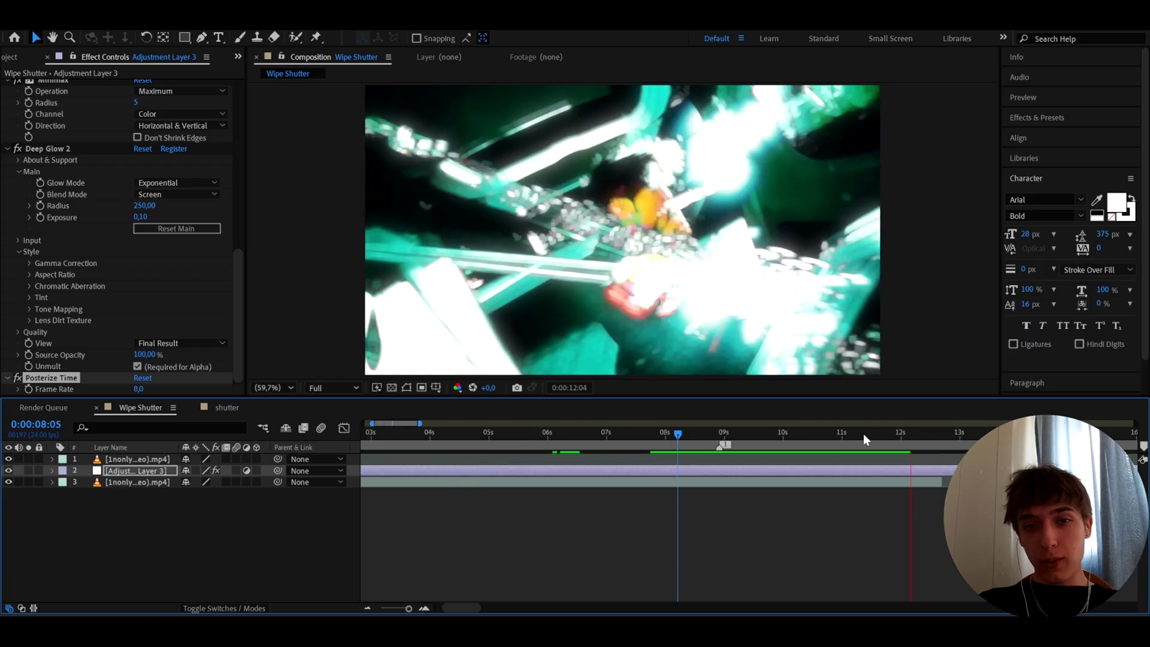
pyautogui.moveTo(864, 434); pyautogui.dragTo(686, 434)
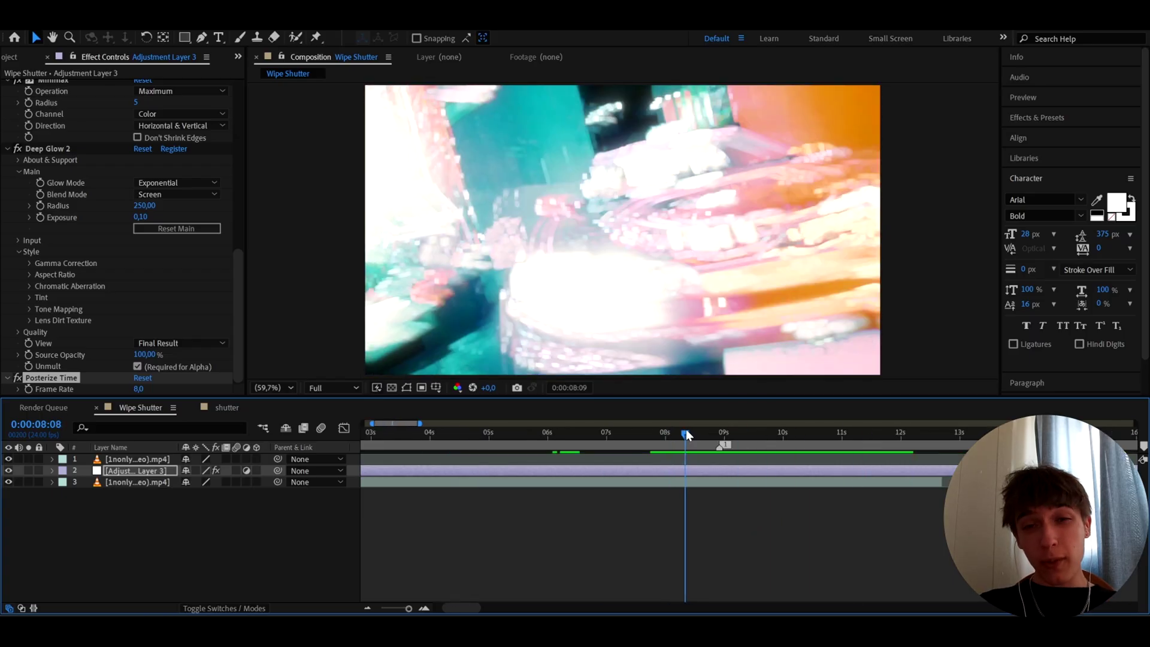
pyautogui.press('space')
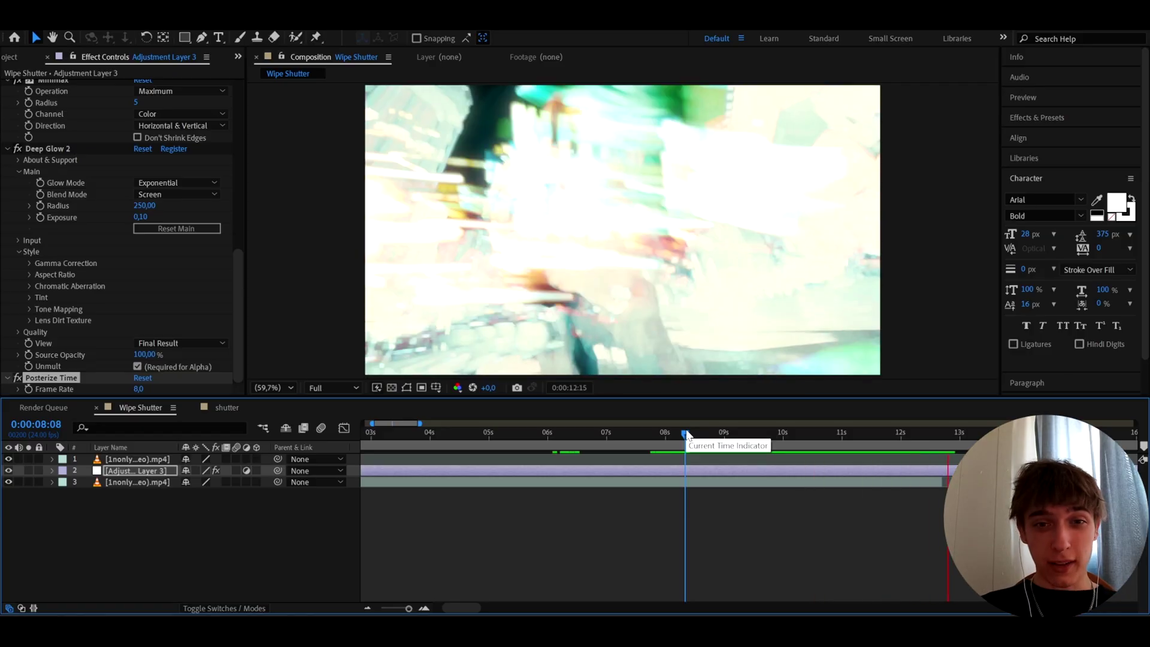
pyautogui.click(620, 515)
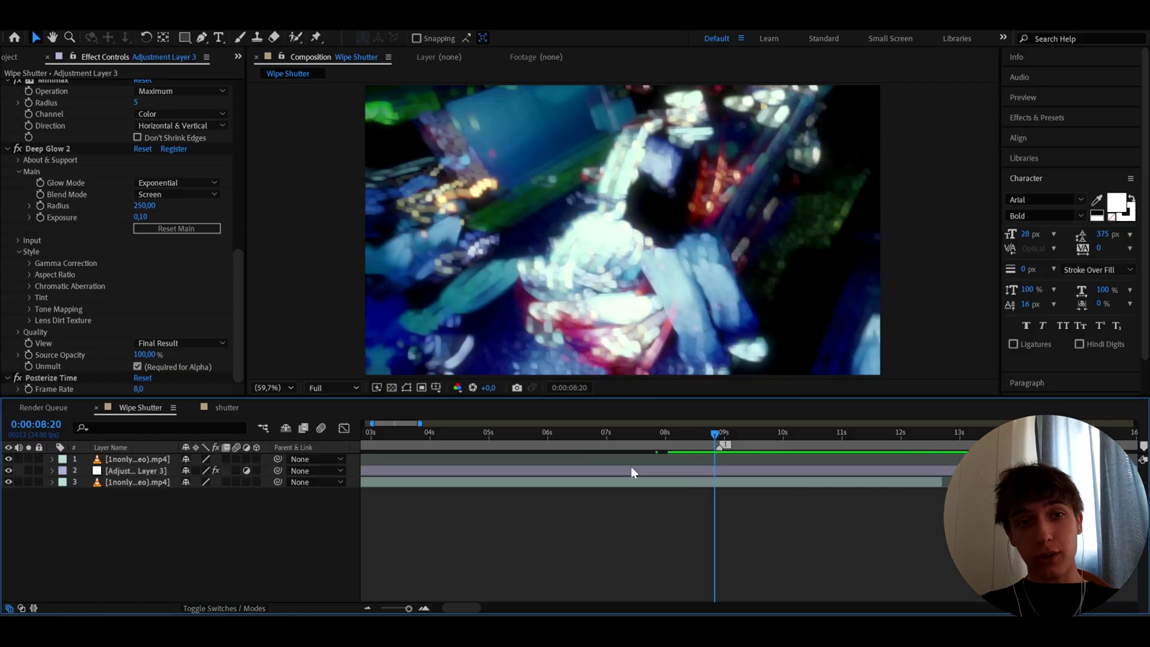